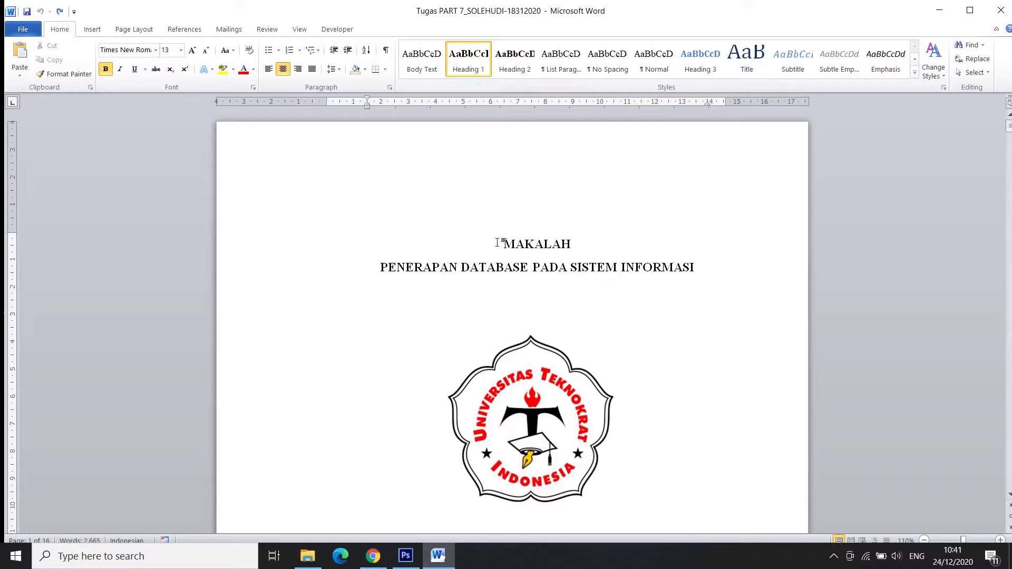
Step: Open the cover page header for editing and scroll through the chapter pages' Section 2 labels
double_click(562, 150)
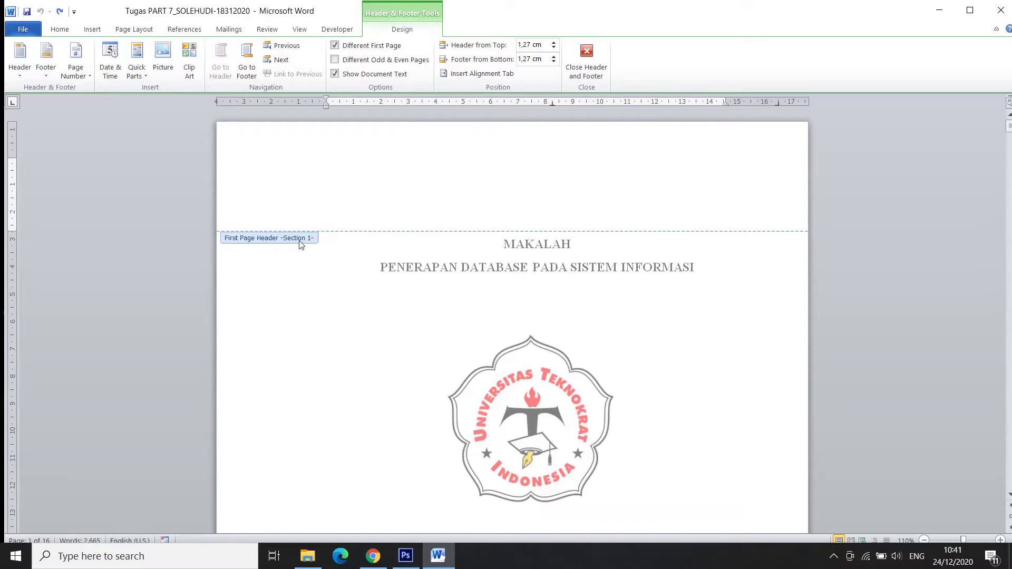
scroll(344, 247, "down", 3)
scroll(343, 247, "down", 3)
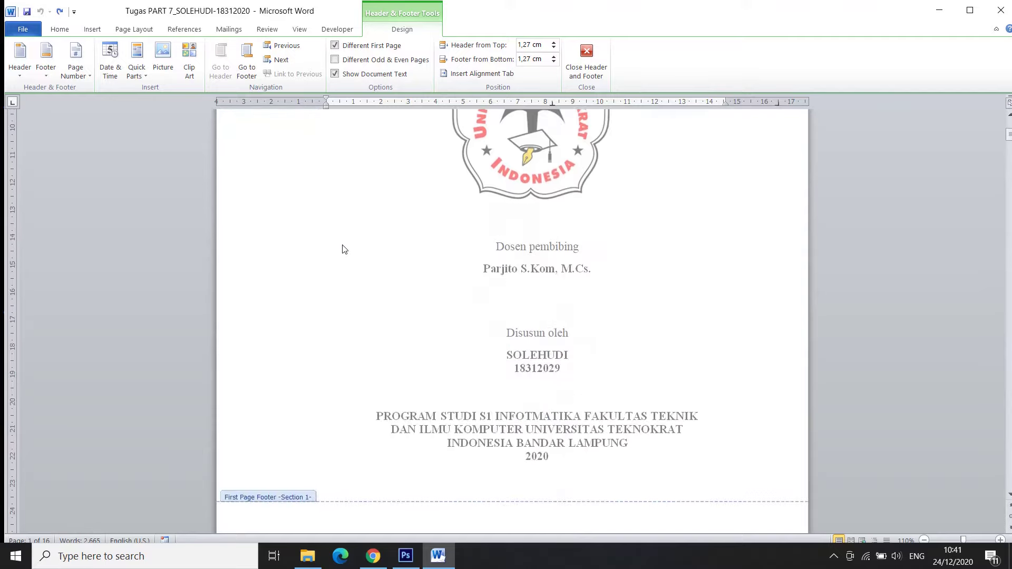
scroll(343, 245, "down", 7)
scroll(343, 245, "down", 5)
scroll(343, 246, "down", 5)
scroll(343, 247, "down", 5)
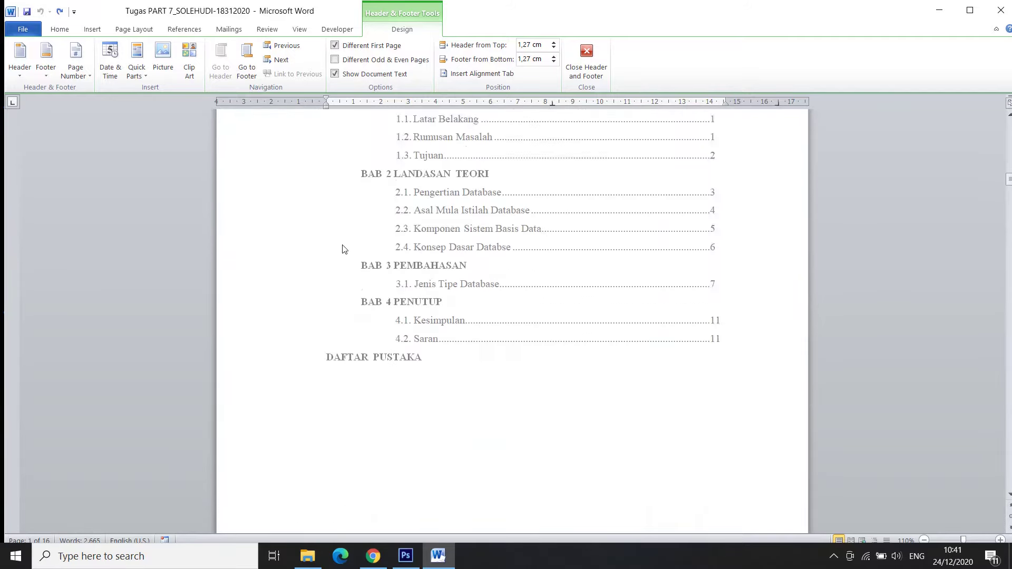
scroll(344, 248, "down", 5)
scroll(343, 248, "down", 5)
scroll(344, 244, "down", 6)
scroll(344, 247, "up", 5)
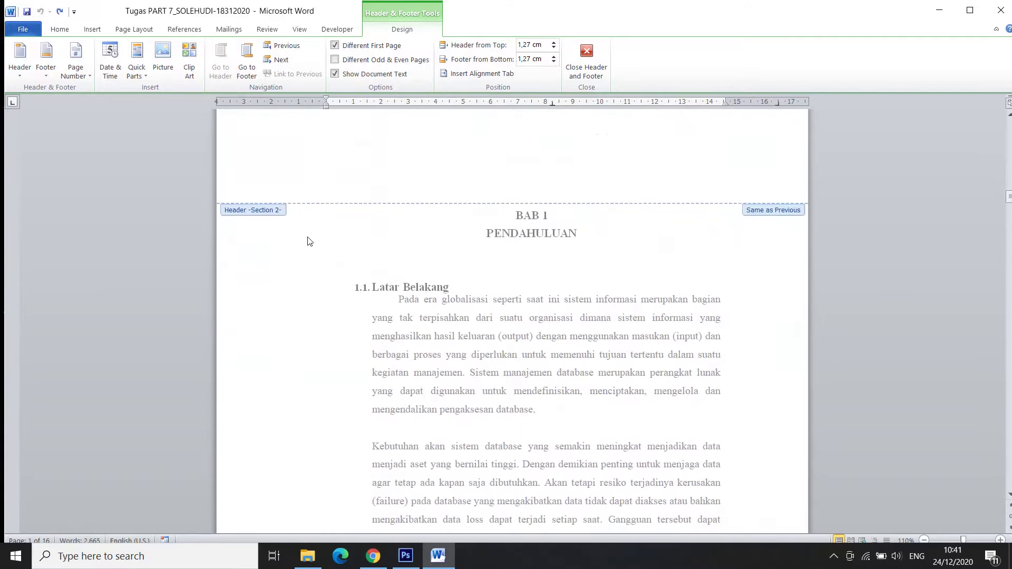
scroll(435, 355, "down", 5)
scroll(435, 355, "down", 5)
scroll(434, 354, "down", 5)
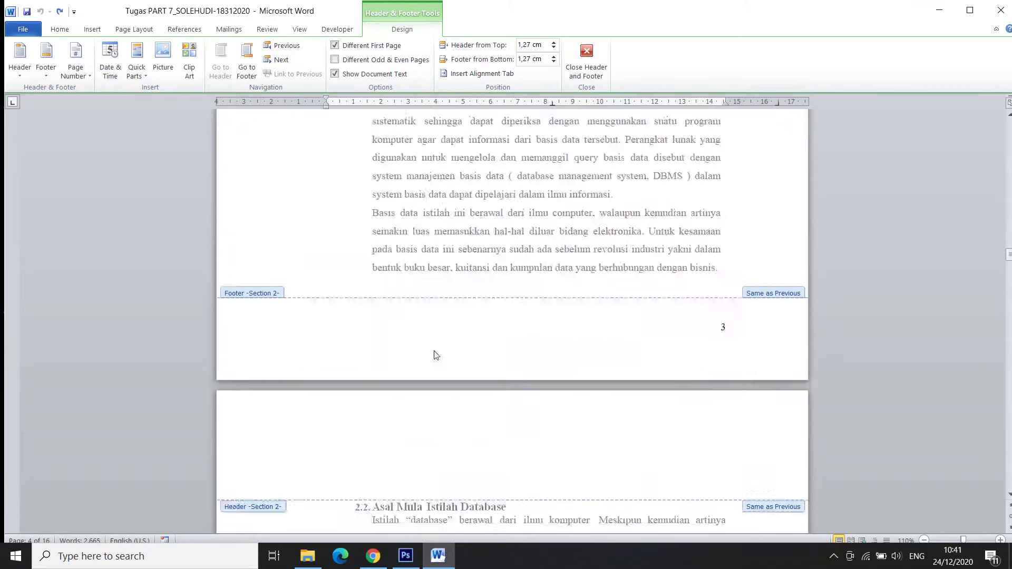
scroll(434, 355, "down", 5)
scroll(435, 355, "down", 5)
scroll(435, 355, "down", 5)
scroll(434, 355, "down", 5)
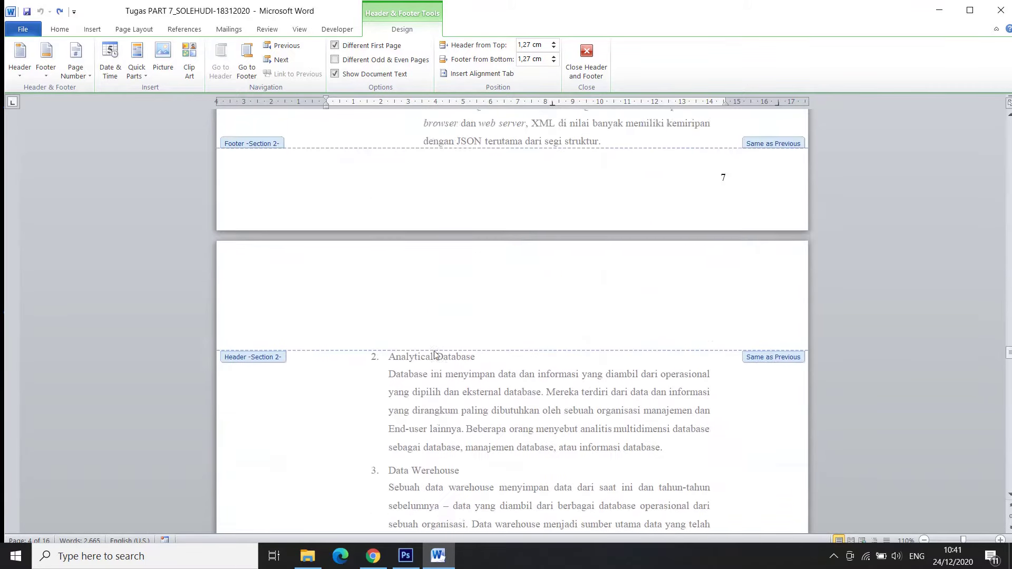
scroll(434, 355, "down", 5)
scroll(434, 352, "down", 5)
scroll(435, 352, "down", 5)
scroll(435, 352, "down", 5)
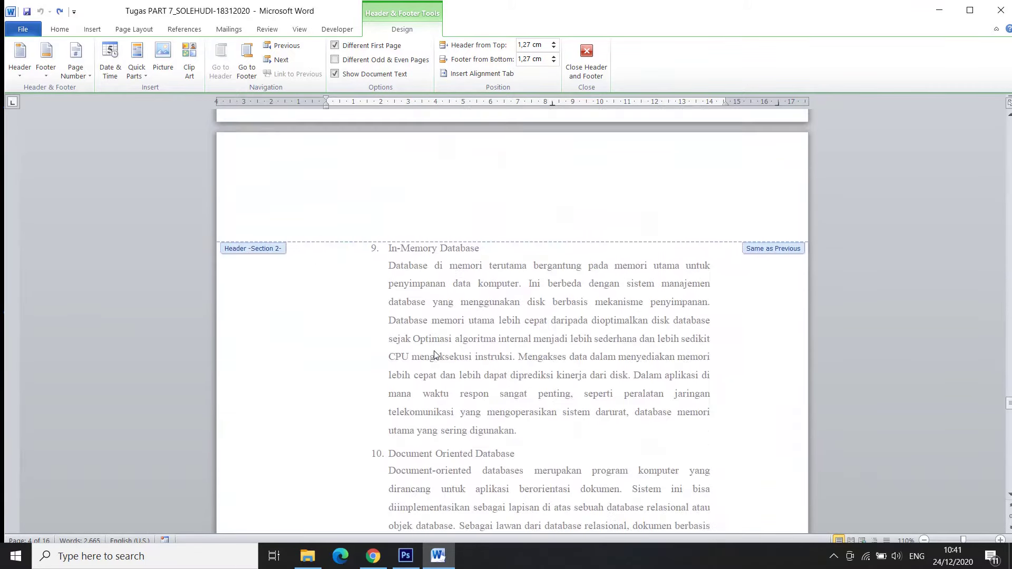
scroll(435, 351, "down", 5)
scroll(435, 352, "down", 5)
scroll(435, 352, "down", 5)
scroll(435, 351, "down", 5)
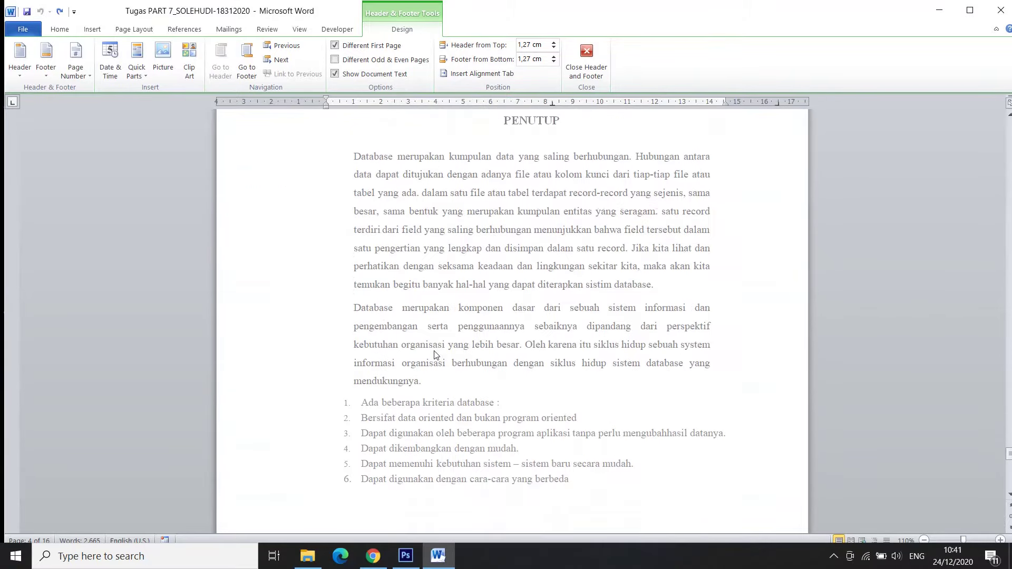
scroll(435, 351, "down", 5)
scroll(435, 351, "up", 10)
scroll(435, 351, "up", 5)
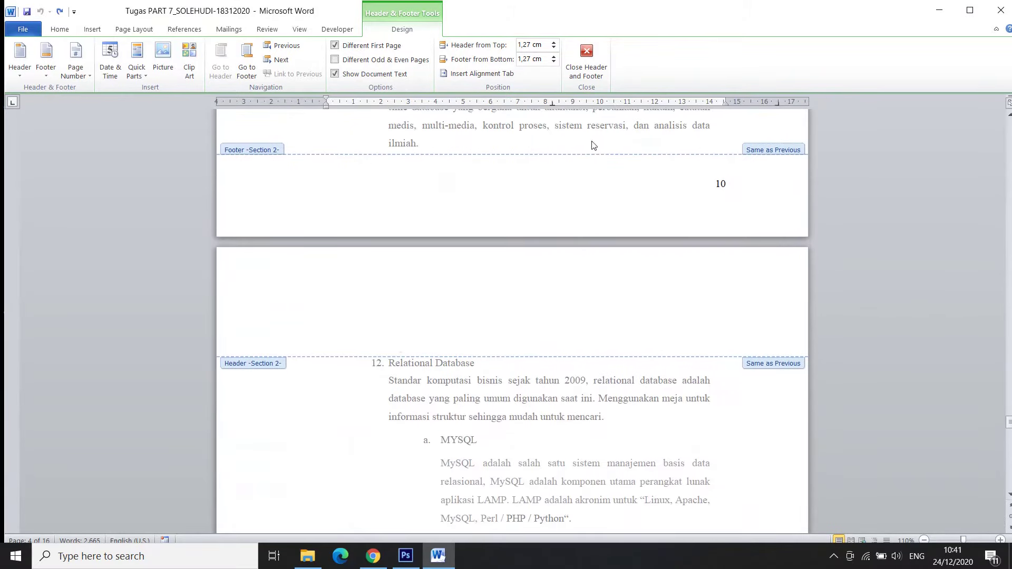
Step: Leave header editing, scroll to BAB 2 LANDASAN TEORI, and check which section its header belongs to
left_click(584, 66)
scroll(605, 318, "down", 10)
scroll(605, 319, "down", 8)
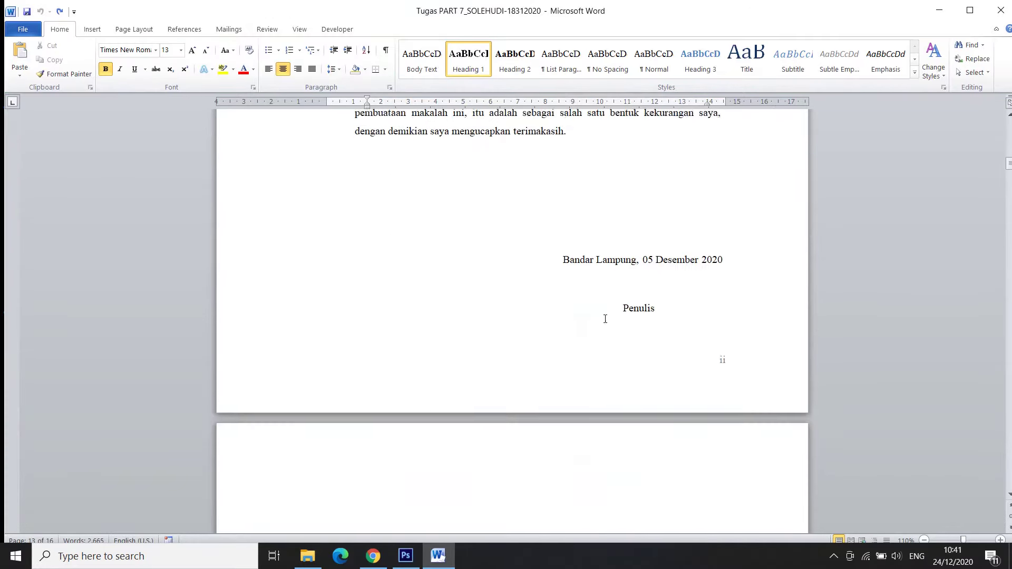
scroll(606, 319, "down", 8)
scroll(606, 319, "down", 8)
scroll(605, 319, "down", 8)
scroll(605, 319, "down", 8)
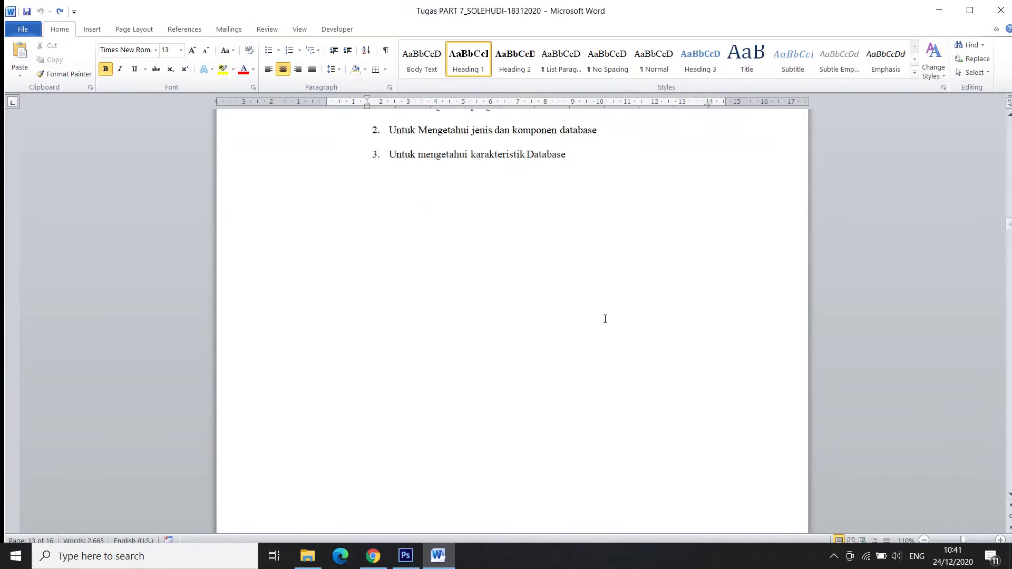
scroll(605, 319, "down", 5)
scroll(605, 319, "down", 2)
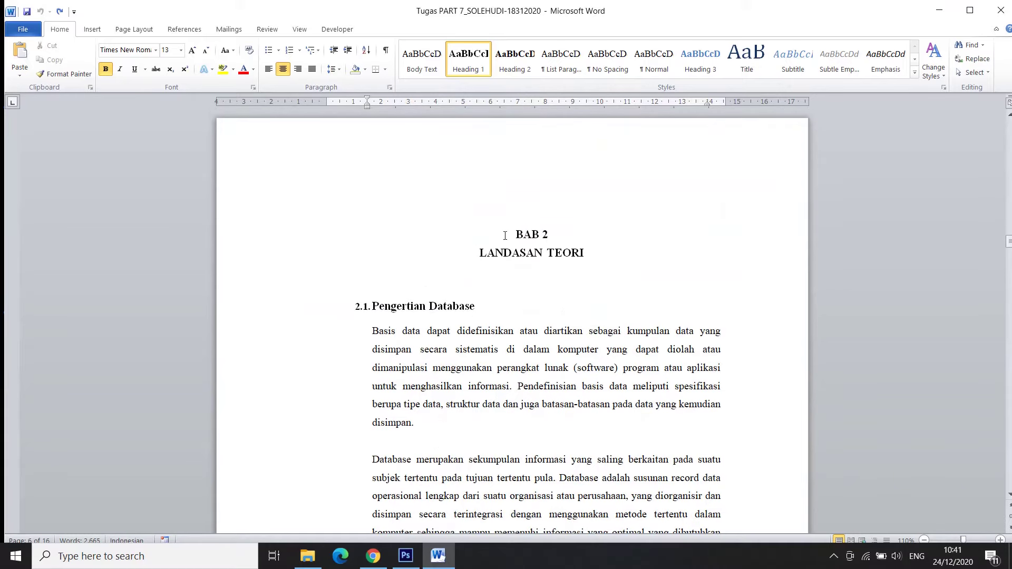
double_click(530, 160)
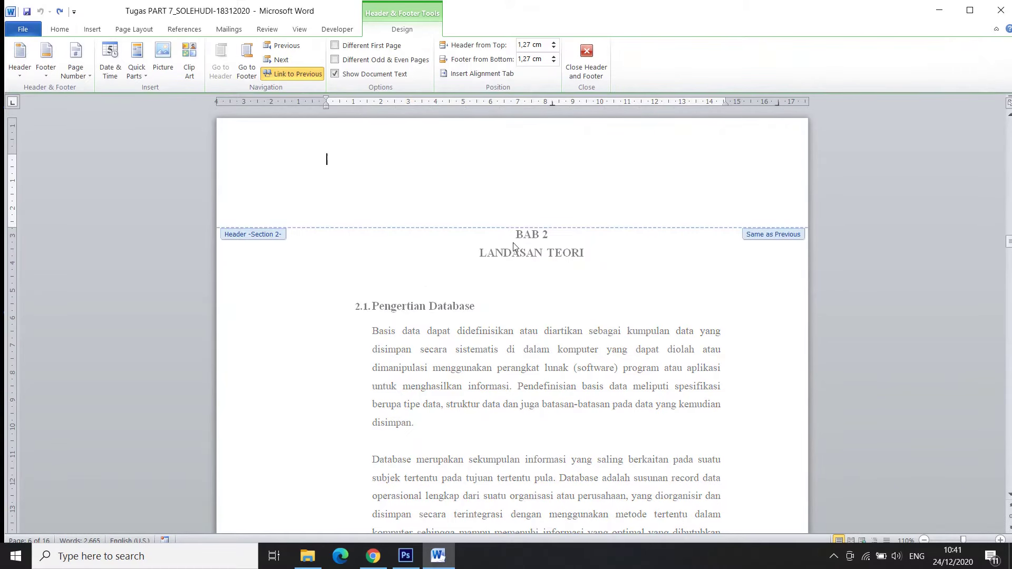
left_click(587, 58)
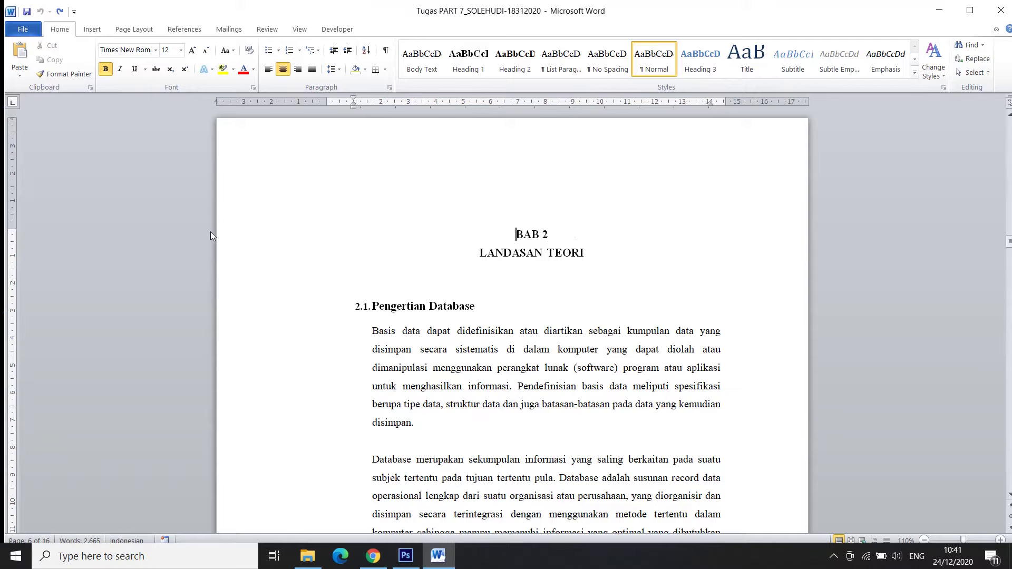
Step: Insert a Next Page section break before BAB 2 from the Page Layout breaks list
left_click(130, 29)
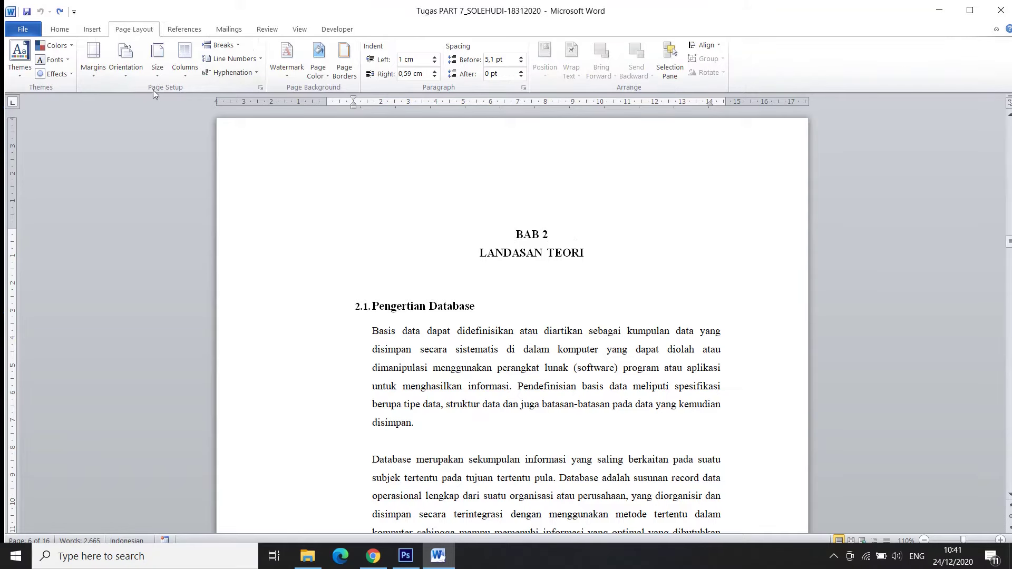
left_click(238, 47)
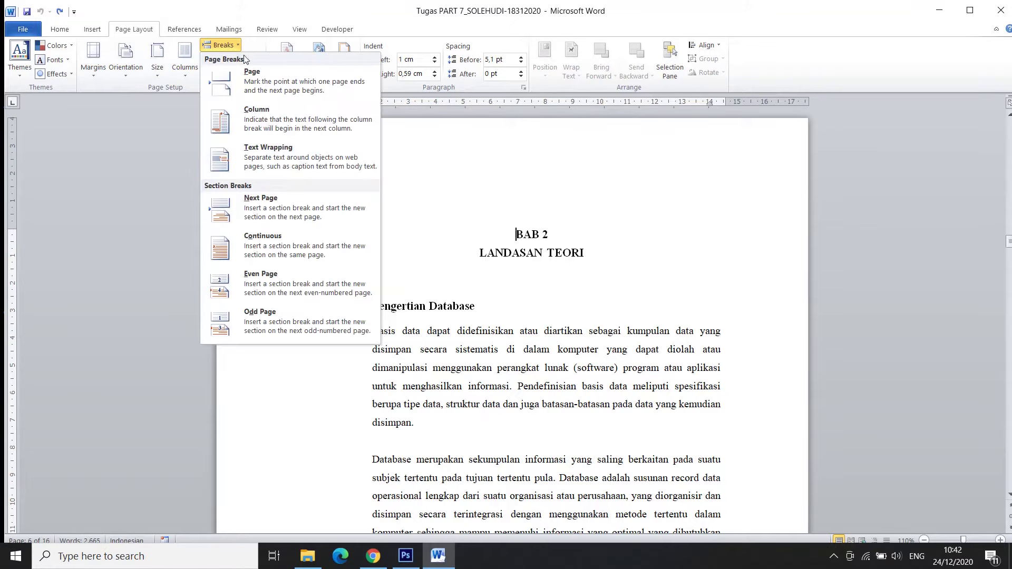
left_click(273, 211)
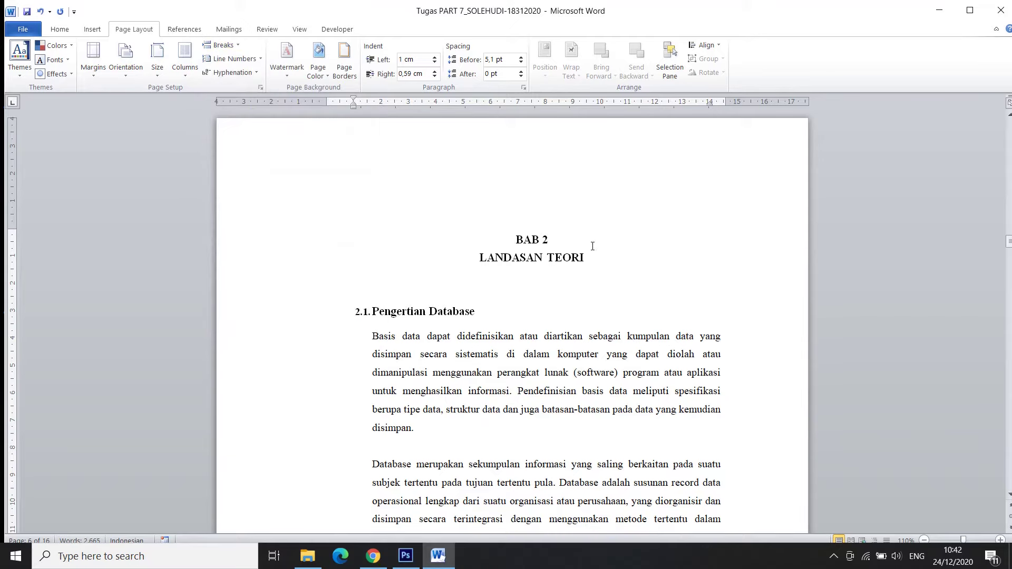
Step: Open the header and scroll to confirm BAB 2 through BAB 3 now show Section 3
double_click(511, 145)
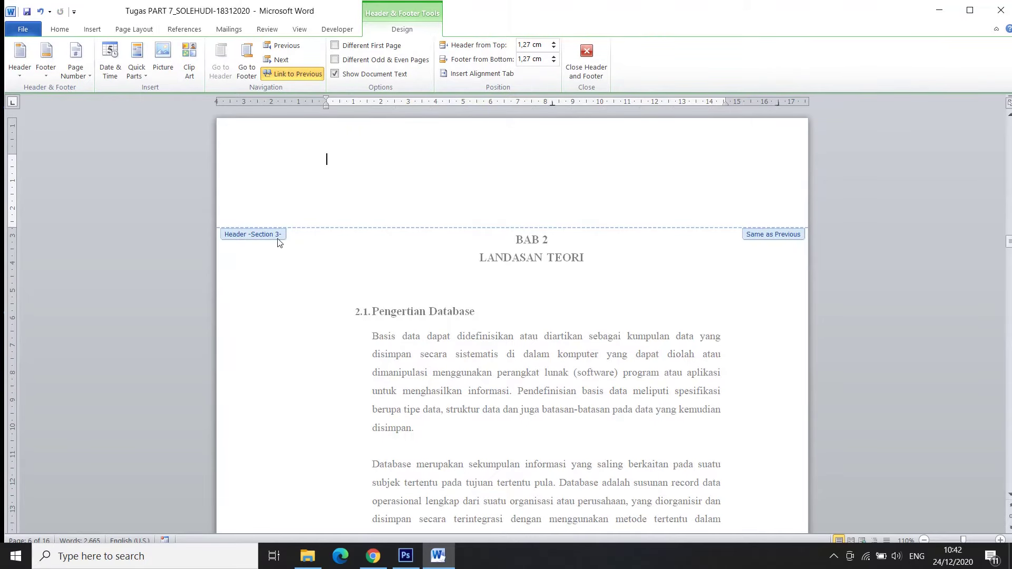
scroll(474, 283, "down", 10)
scroll(473, 283, "down", 10)
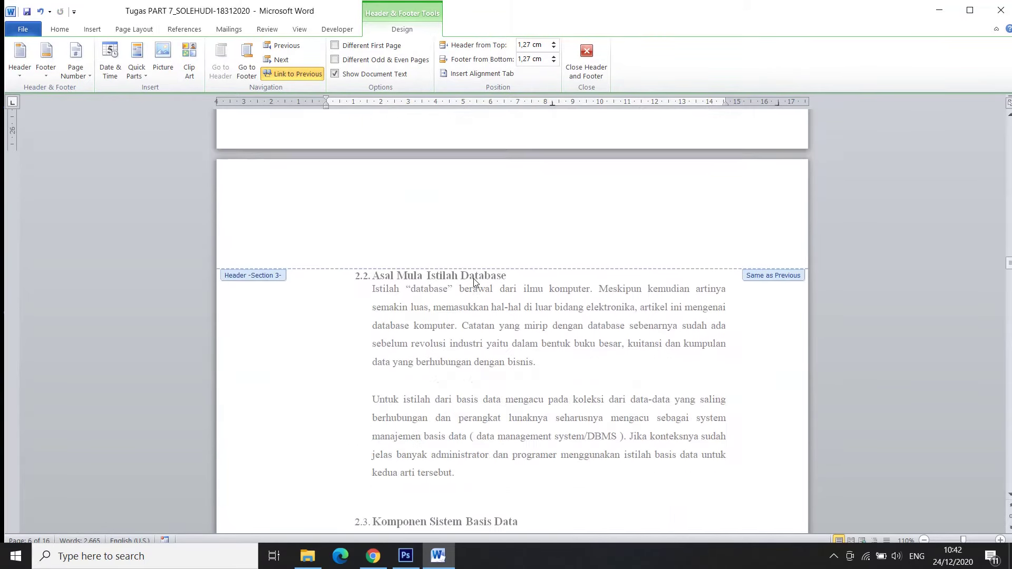
scroll(474, 283, "down", 10)
scroll(474, 283, "down", 10)
scroll(474, 283, "down", 5)
scroll(474, 283, "down", 5)
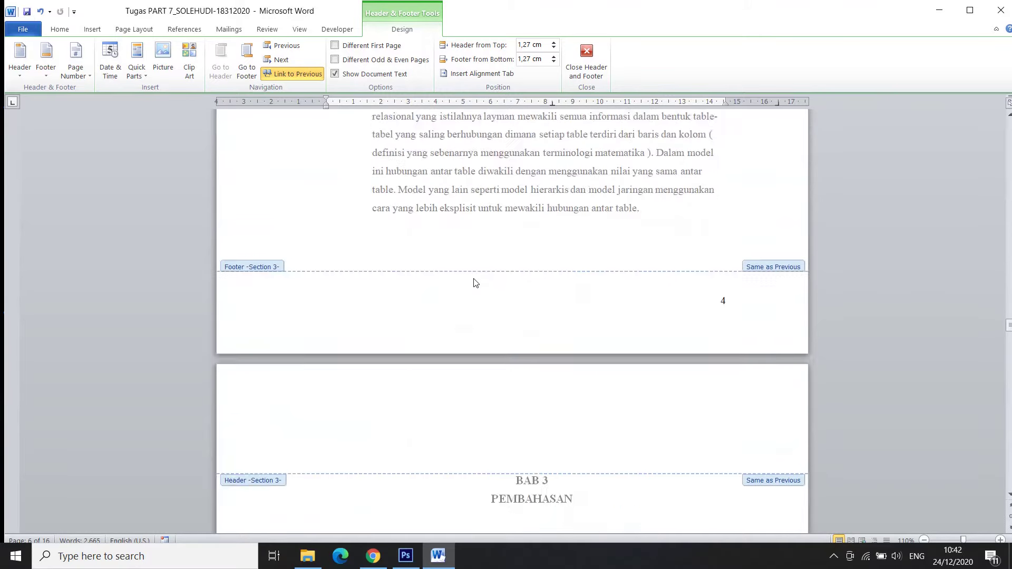
scroll(474, 284, "down", 5)
scroll(474, 283, "up", 1)
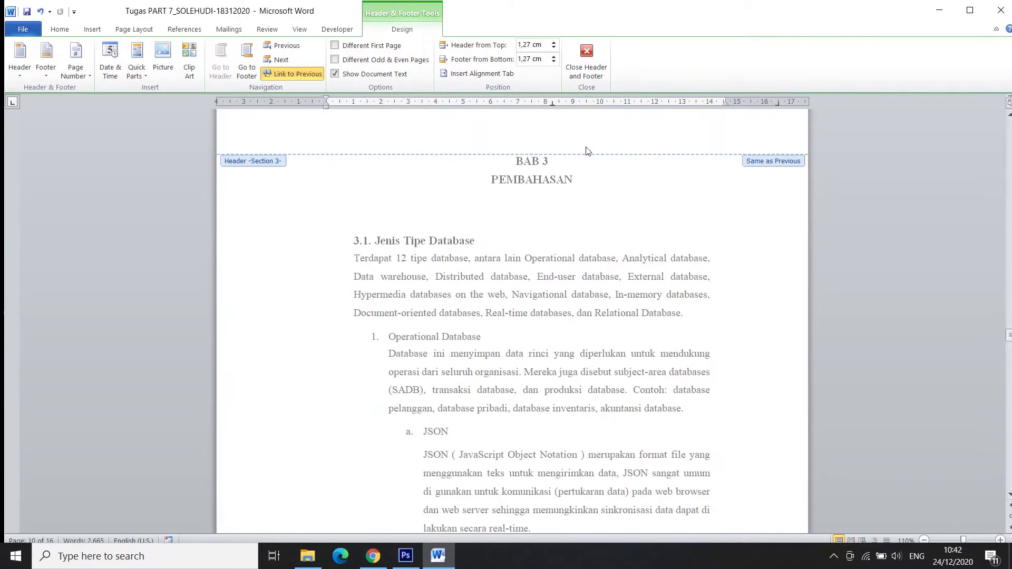
Step: Insert a Next Page section break before the BAB 3 heading
double_click(511, 167)
scroll(564, 207, "down", 5)
scroll(563, 207, "down", 5)
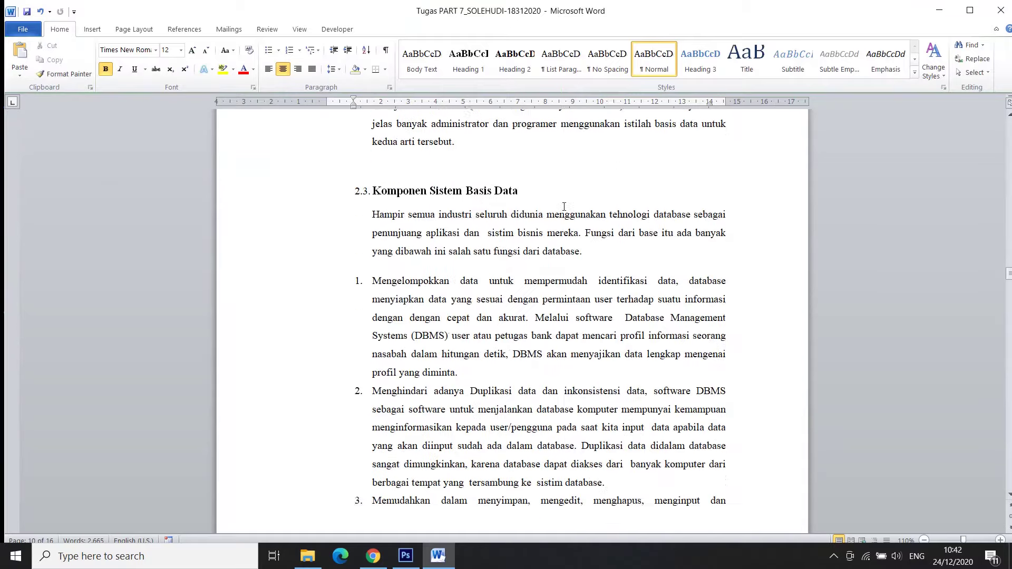
scroll(563, 206, "down", 5)
scroll(564, 206, "down", 5)
scroll(564, 207, "down", 5)
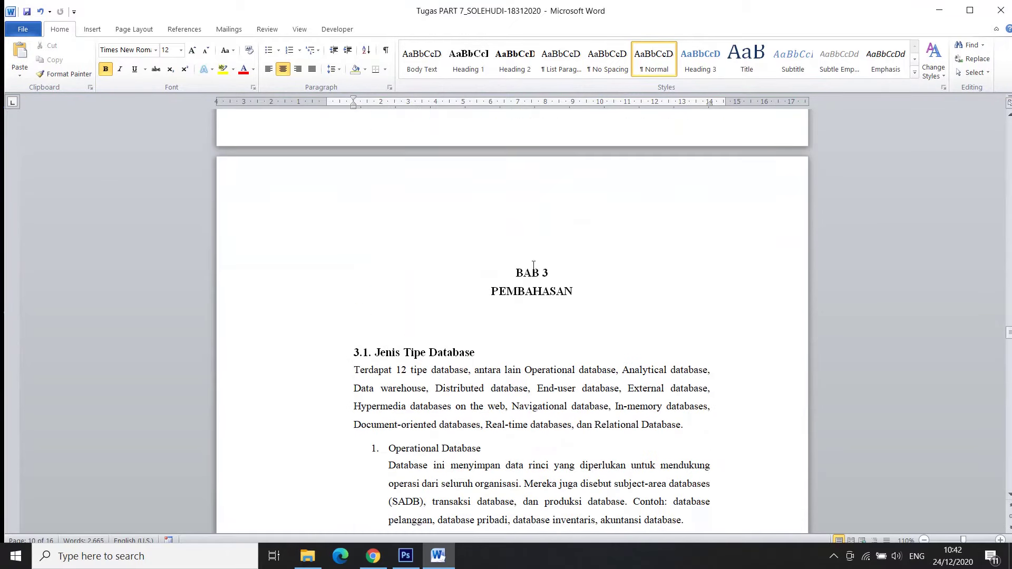
left_click(516, 273)
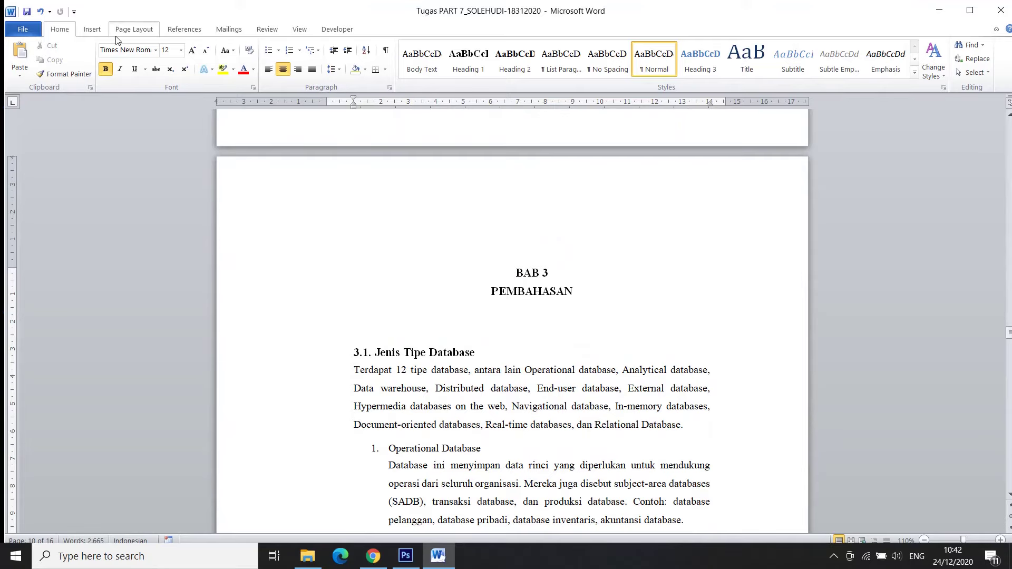
left_click(132, 31)
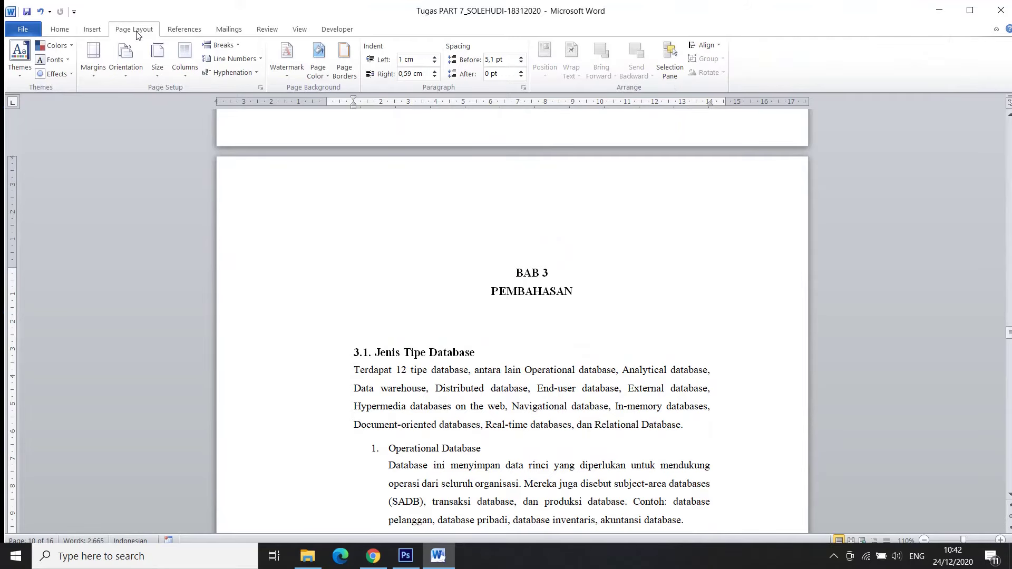
left_click(221, 45)
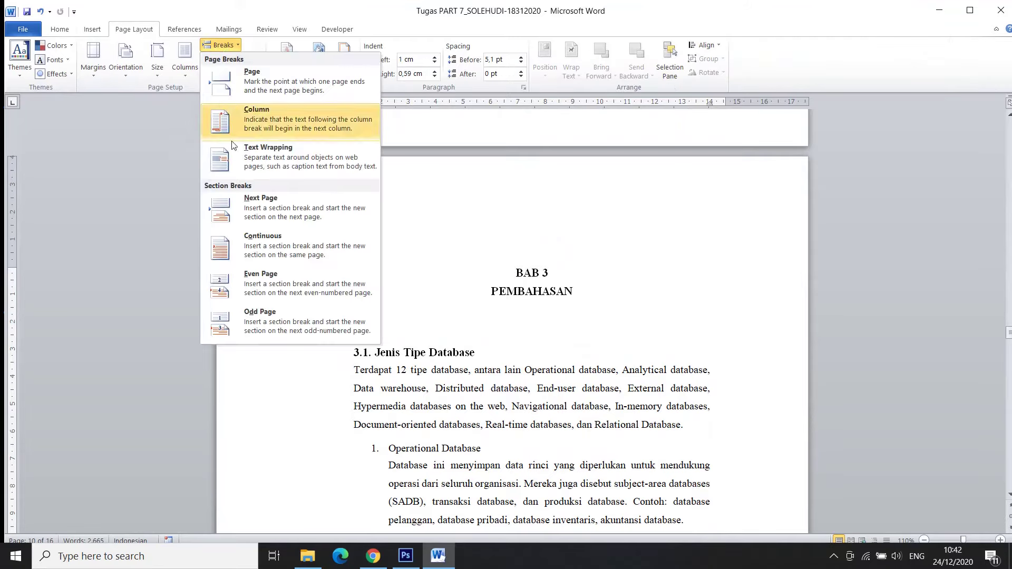
left_click(277, 213)
Step: Confirm BAB 3's header shows Section 4, then close header editing
double_click(532, 186)
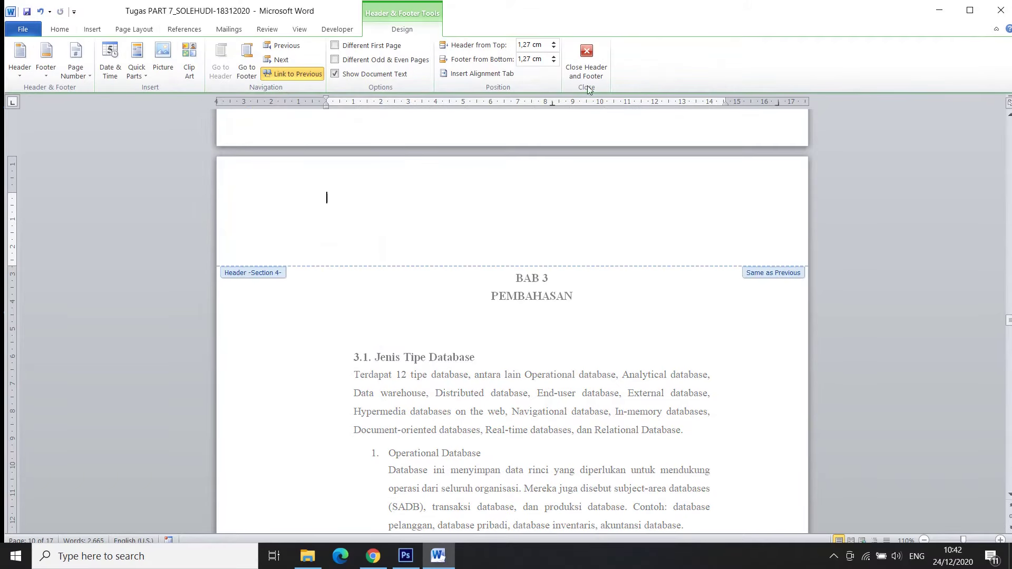
left_click(586, 58)
scroll(624, 333, "up", 10)
scroll(624, 333, "up", 15)
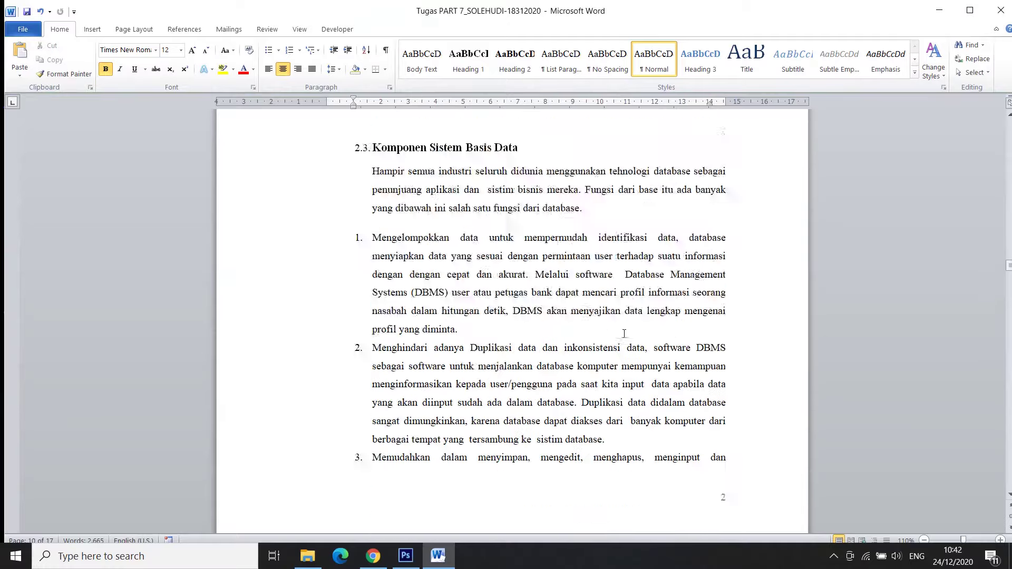
scroll(623, 333, "up", 15)
scroll(623, 333, "up", 15)
scroll(624, 333, "up", 15)
scroll(624, 334, "down", 5)
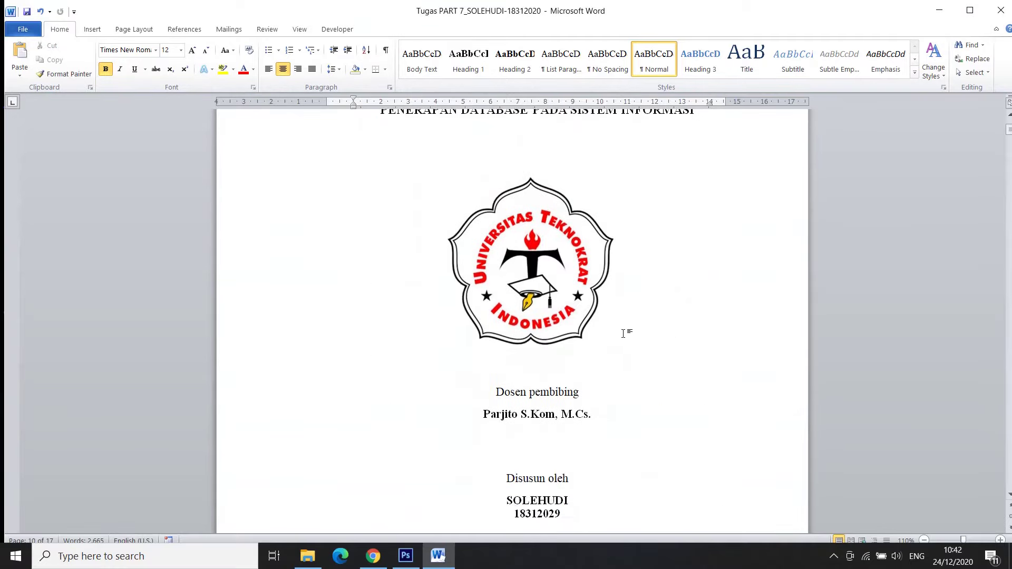
scroll(623, 333, "down", 6)
scroll(623, 333, "down", 15)
scroll(623, 333, "up", 2)
Step: Add a Plain Number 3 page number at the bottom right of the cover page footer
scroll(623, 333, "up", 5)
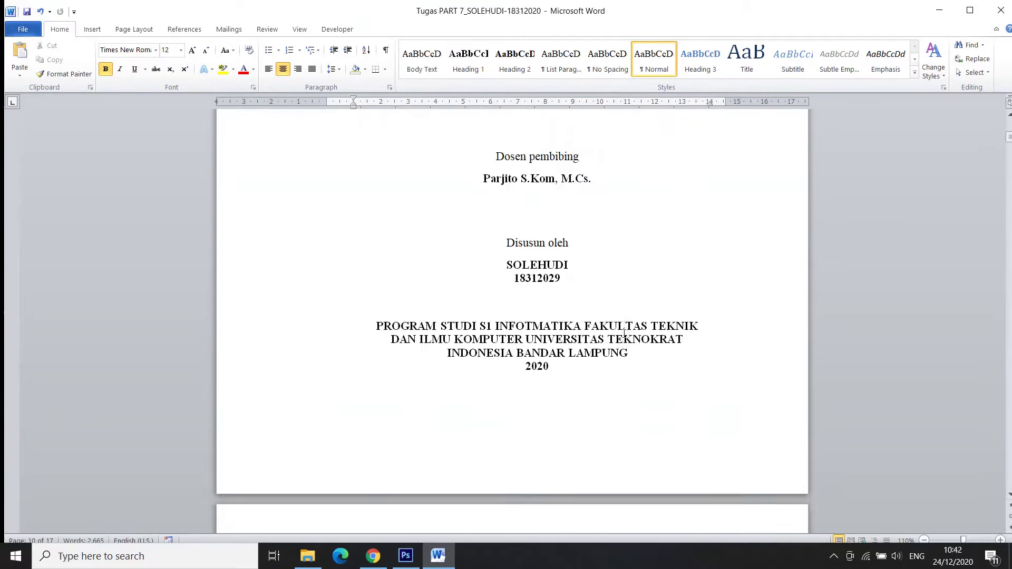
scroll(624, 333, "up", 1)
scroll(643, 311, "down", 1)
double_click(722, 470)
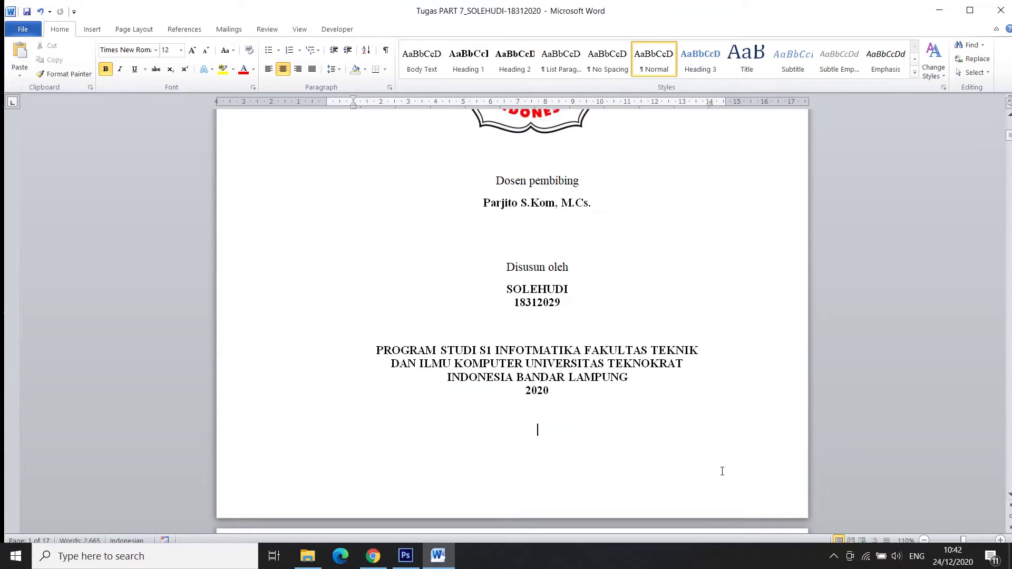
left_click(73, 60)
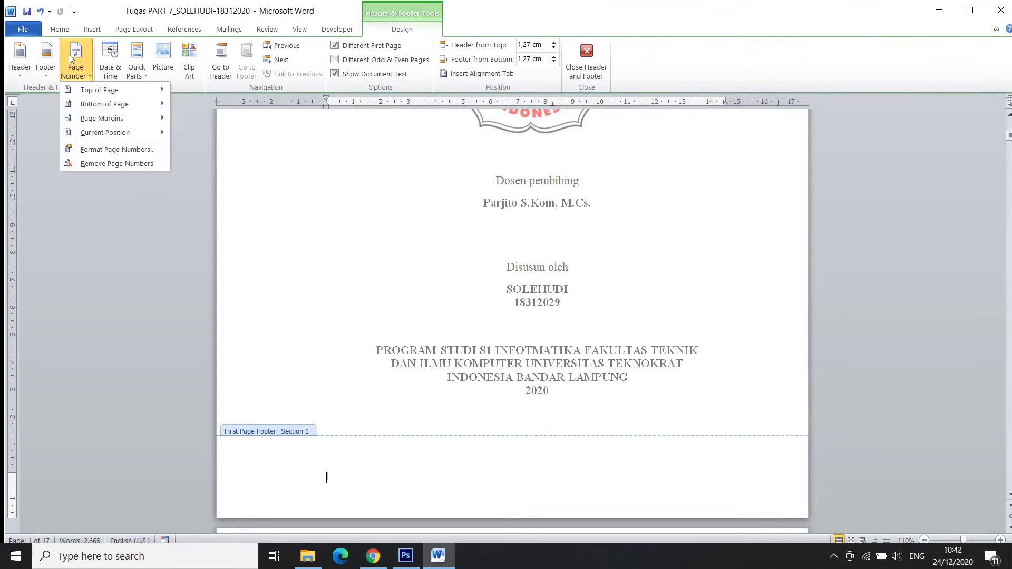
mouse_move(104, 103)
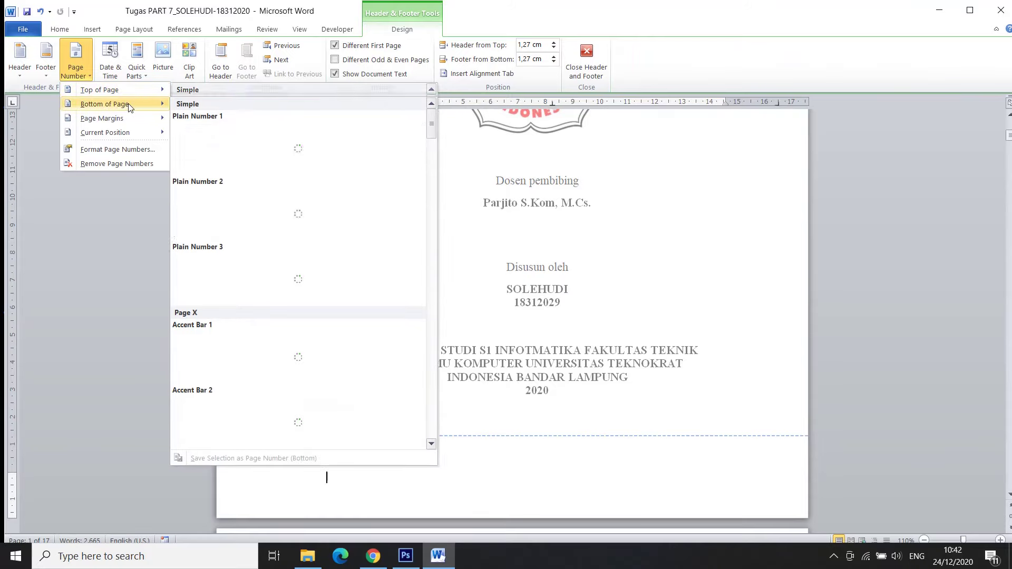
left_click(368, 274)
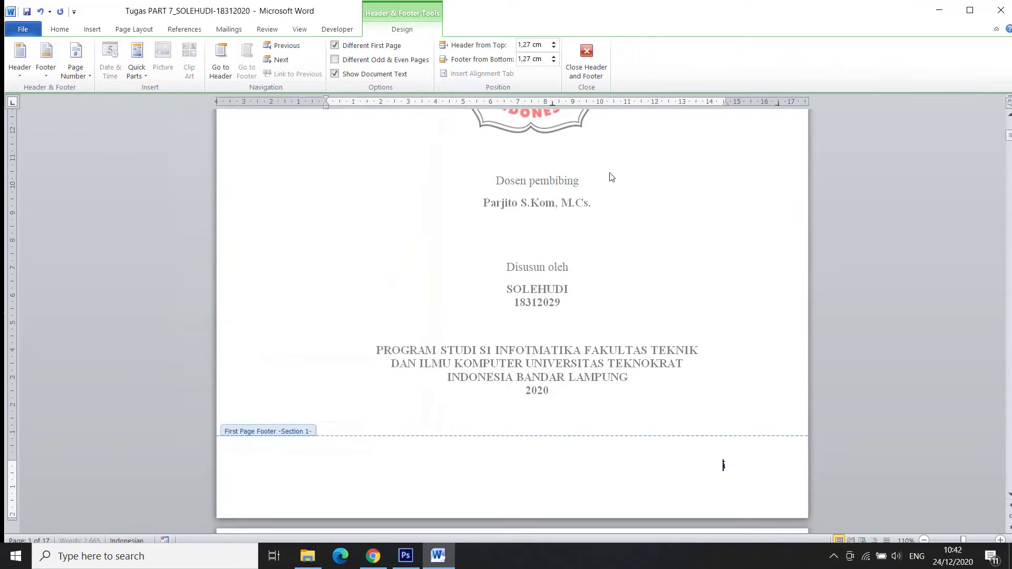
left_click(586, 58)
Step: Scroll through the pages to check the numbering iii, 1 and 2
scroll(755, 323, "down", 5)
scroll(755, 323, "down", 5)
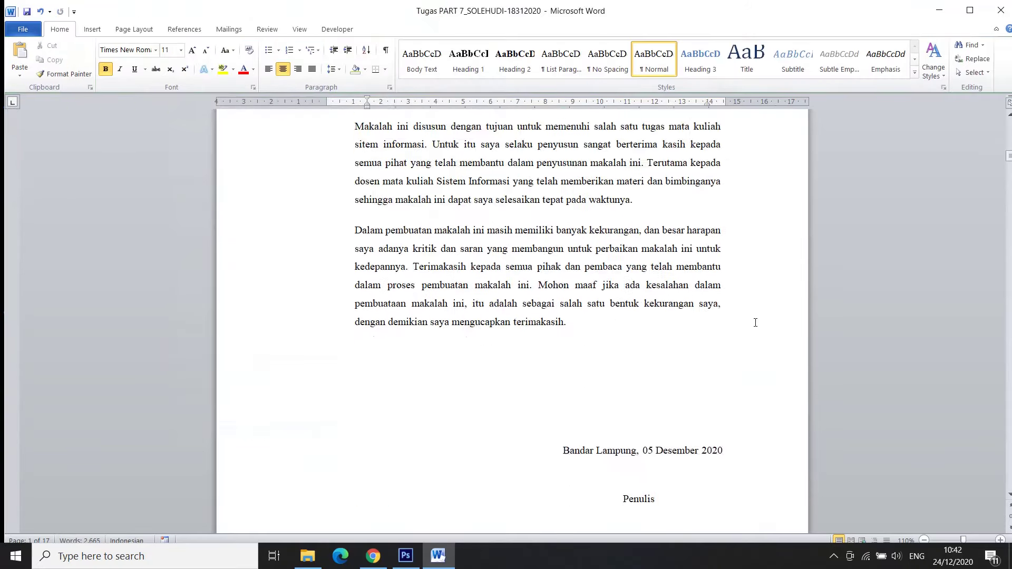
scroll(755, 323, "down", 5)
scroll(755, 323, "down", 3)
scroll(755, 323, "down", 5)
scroll(755, 323, "down", 5)
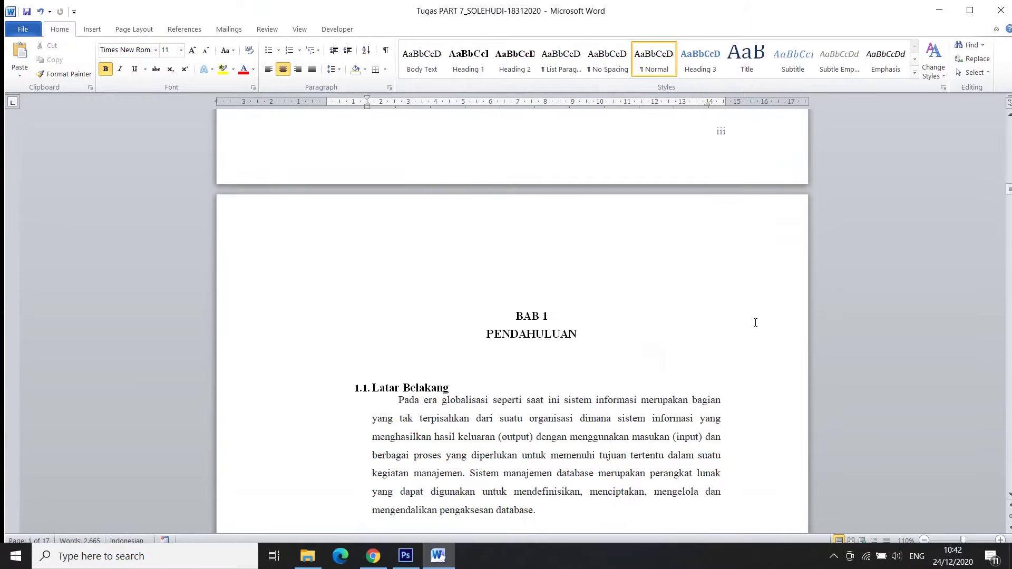
scroll(755, 322, "down", 8)
scroll(749, 326, "down", 4)
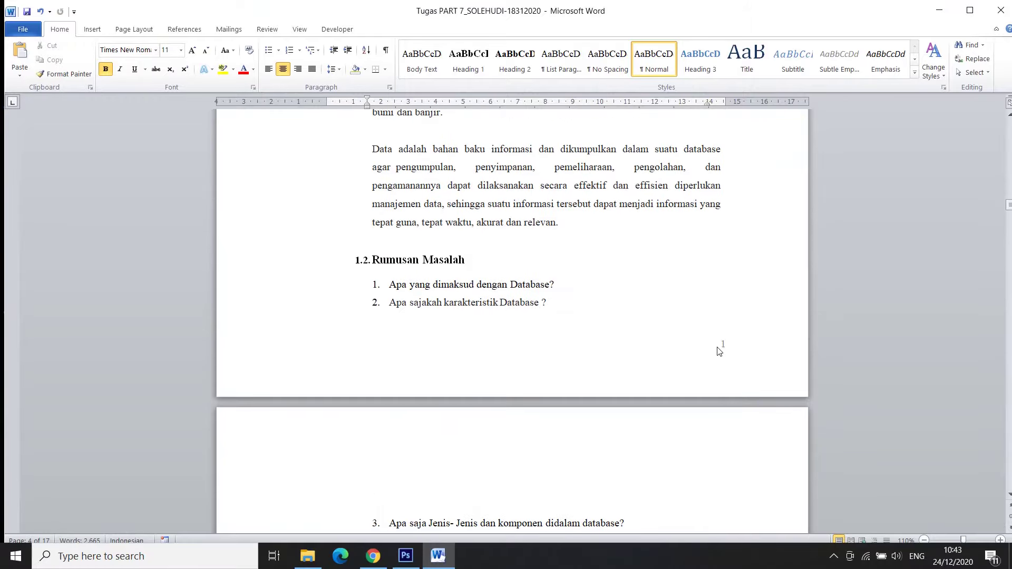
scroll(718, 345, "down", 2)
scroll(718, 346, "down", 6)
scroll(719, 346, "down", 3)
scroll(719, 345, "down", 3)
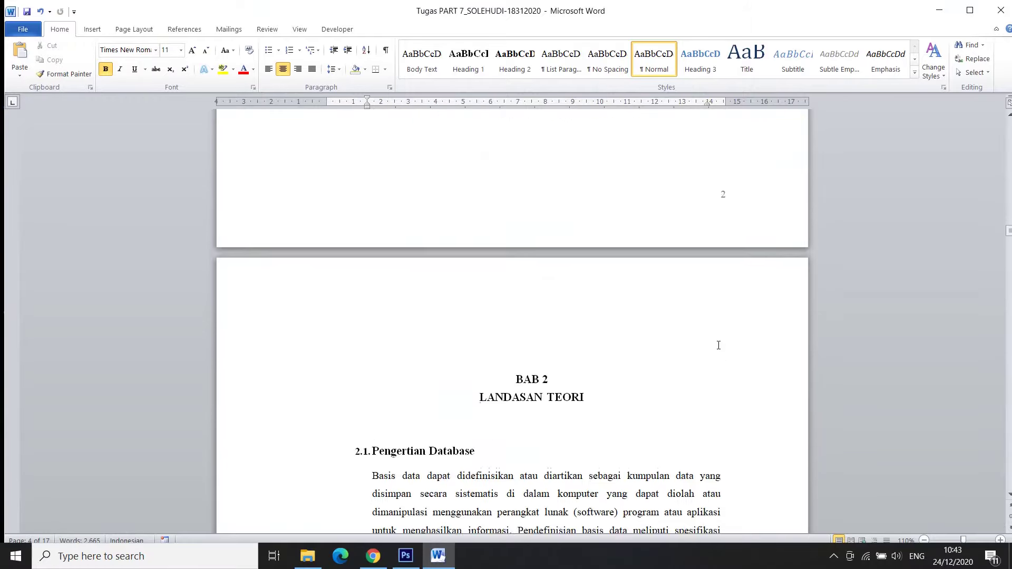
scroll(719, 345, "down", 6)
scroll(719, 345, "down", 5)
scroll(720, 349, "down", 3)
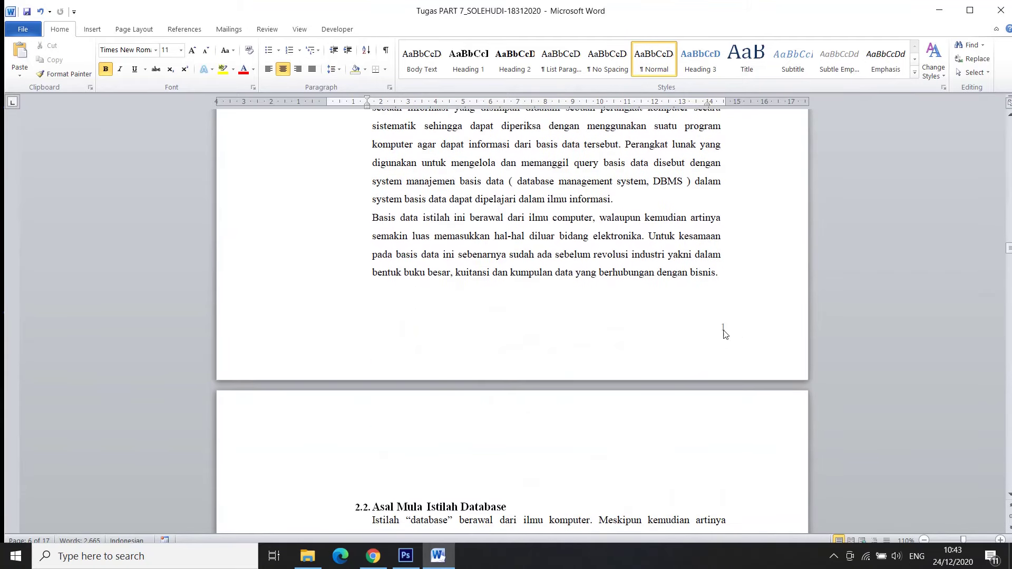
Step: Format the BAB 2 (Section 3) footer page numbers as A, B, C
double_click(723, 331)
left_click(75, 68)
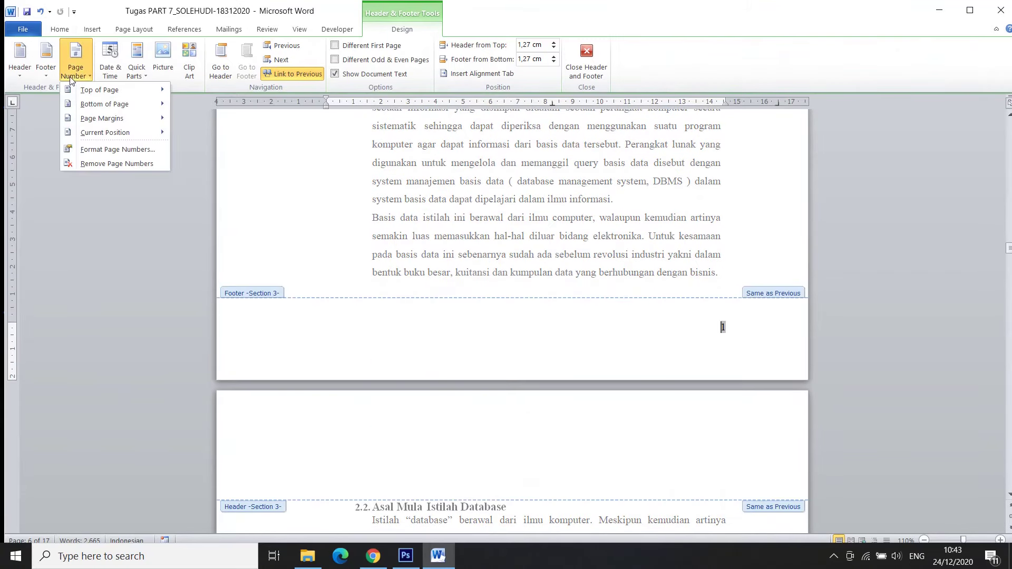
left_click(100, 148)
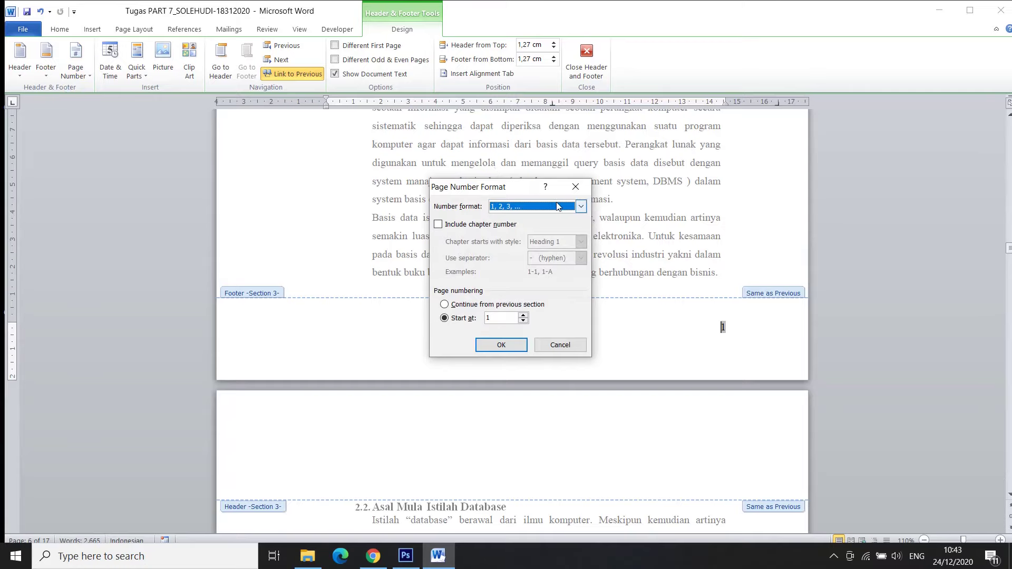
left_click(581, 206)
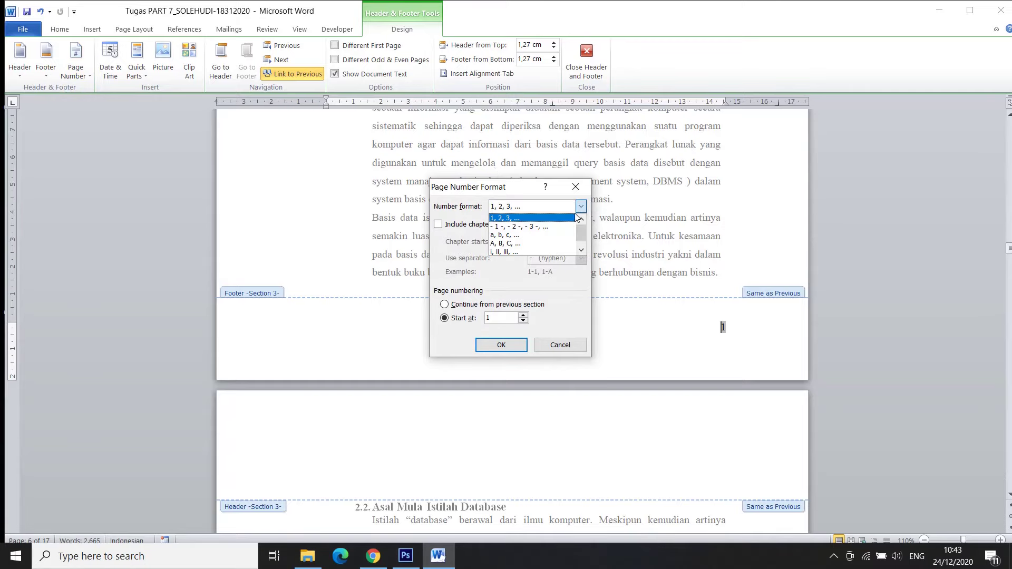
left_click(511, 244)
left_click(501, 345)
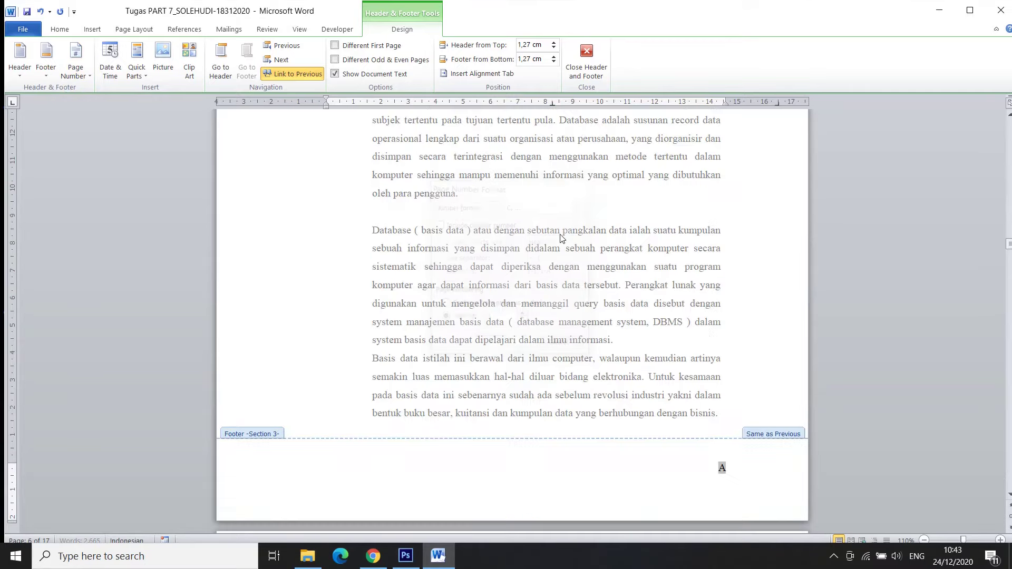
Step: Close footer editing and scroll down through BAB 2 to section 2.3
left_click(587, 58)
scroll(692, 388, "down", 10)
scroll(691, 388, "down", 5)
scroll(691, 389, "up", 10)
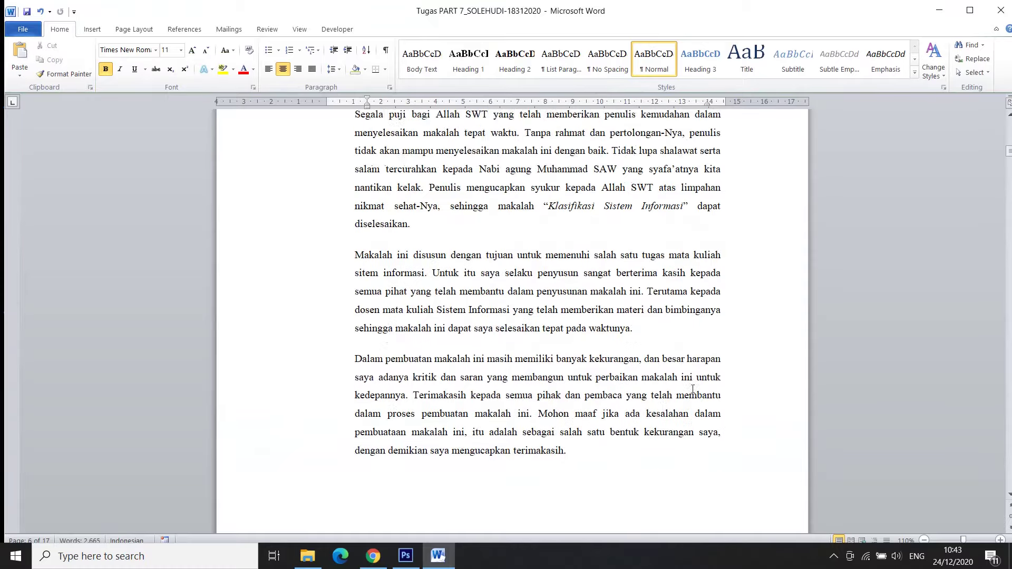
scroll(692, 388, "up", 10)
scroll(692, 388, "down", 20)
scroll(692, 388, "down", 20)
scroll(693, 389, "down", 5)
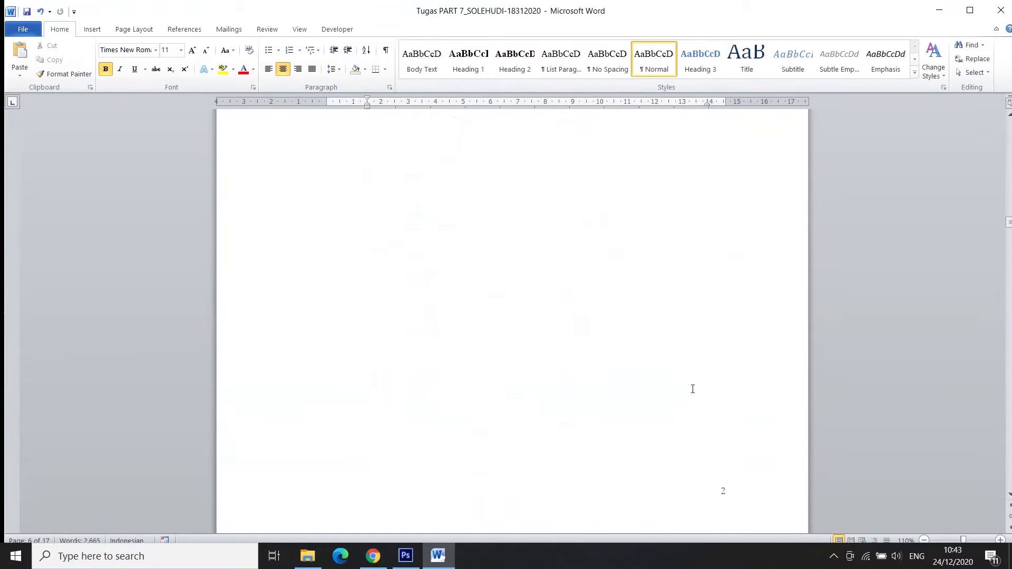
scroll(693, 388, "down", 5)
scroll(693, 388, "down", 5)
scroll(692, 389, "down", 1)
scroll(692, 388, "down", 5)
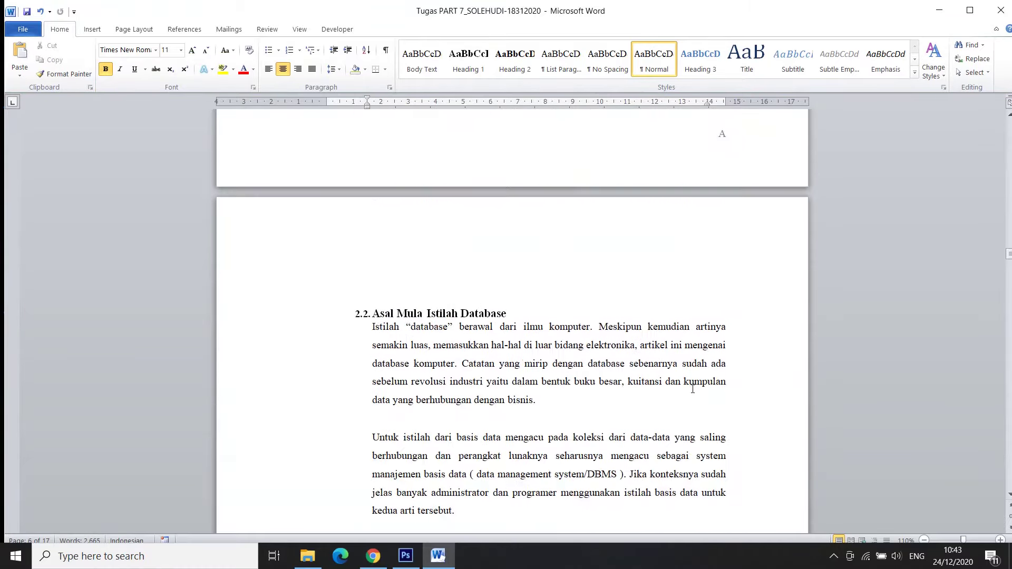
scroll(692, 389, "down", 5)
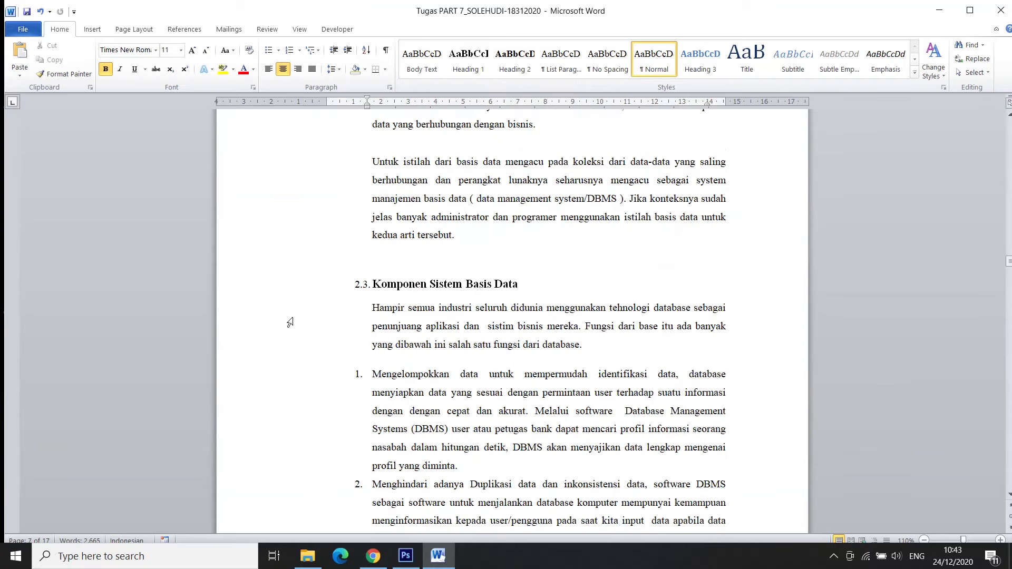
Step: Switch to Draft view to reveal the document's section breaks
left_click(299, 29)
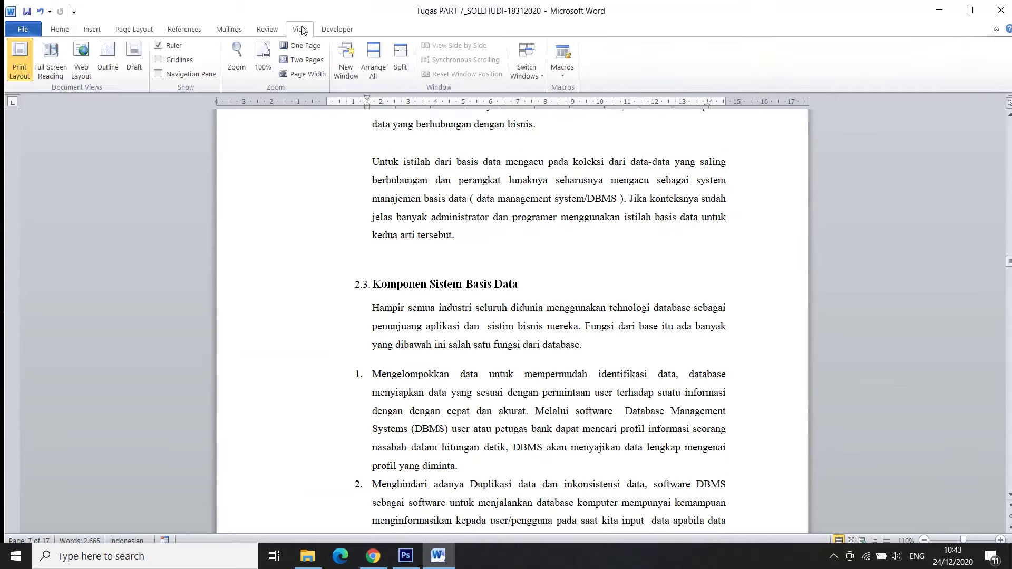
left_click(133, 55)
scroll(350, 260, "up", 3)
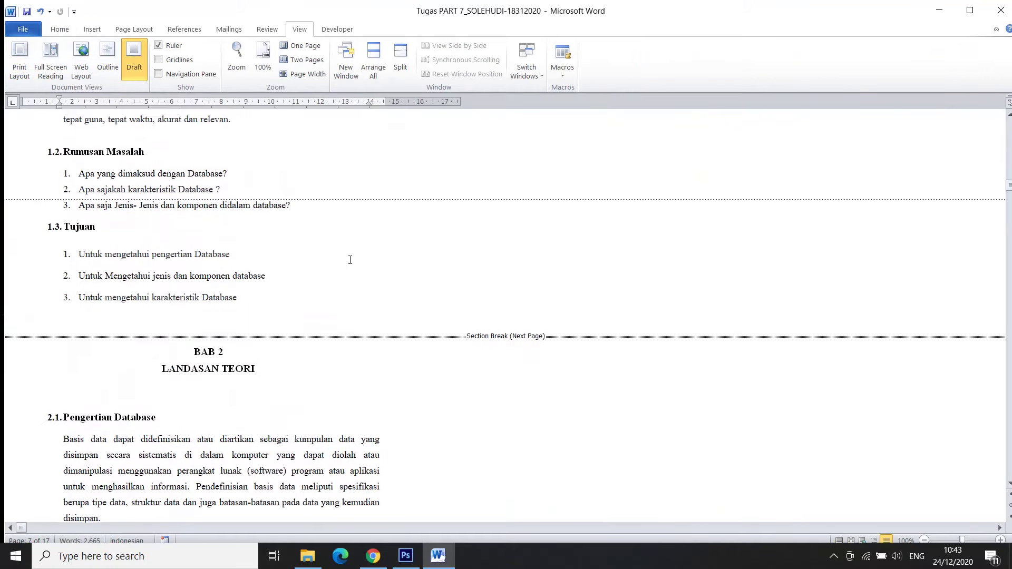
scroll(366, 355, "up", 10)
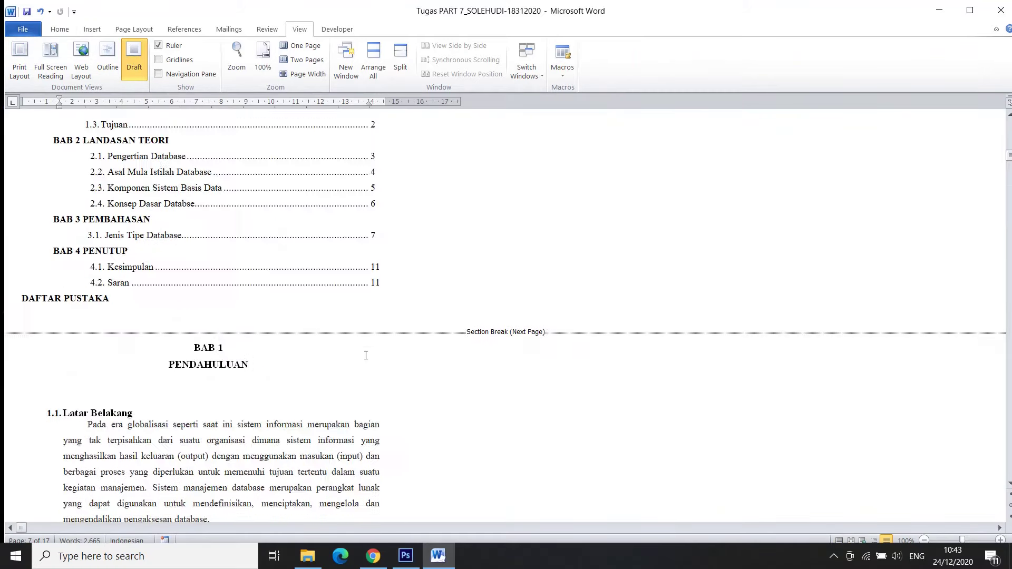
scroll(366, 355, "up", 15)
scroll(366, 356, "down", 8)
scroll(366, 356, "down", 10)
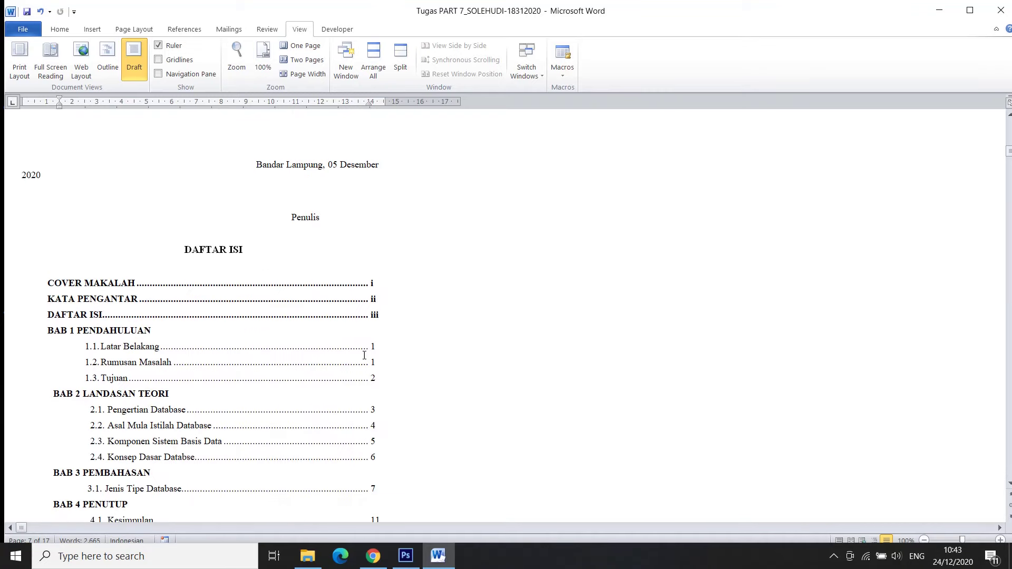
scroll(366, 356, "up", 8)
scroll(364, 356, "down", 18)
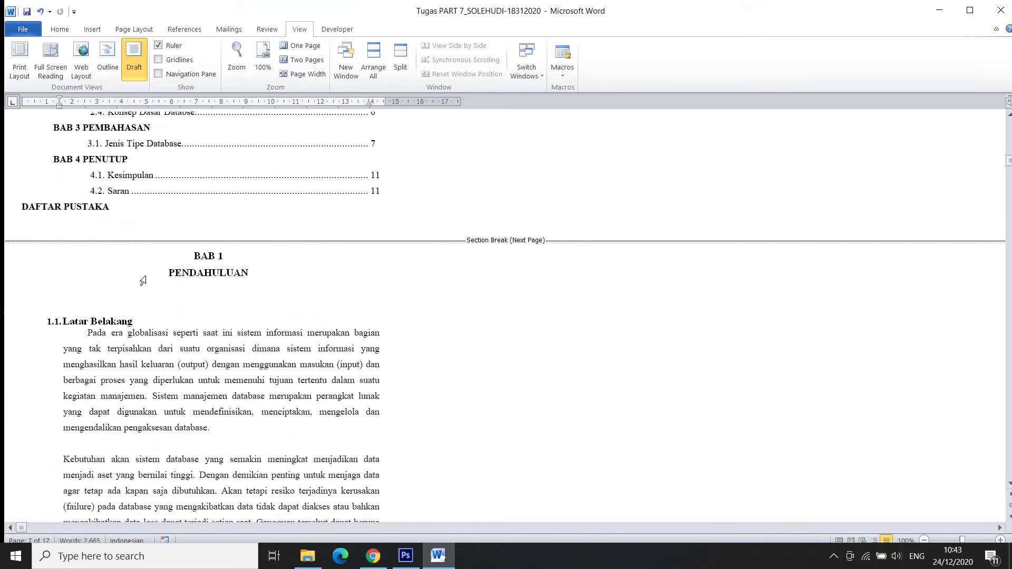
Step: Delete the Section Break (Next Page) above BAB 2 Landasan Teori
left_click(45, 239)
scroll(66, 242, "down", 10)
scroll(65, 242, "down", 4)
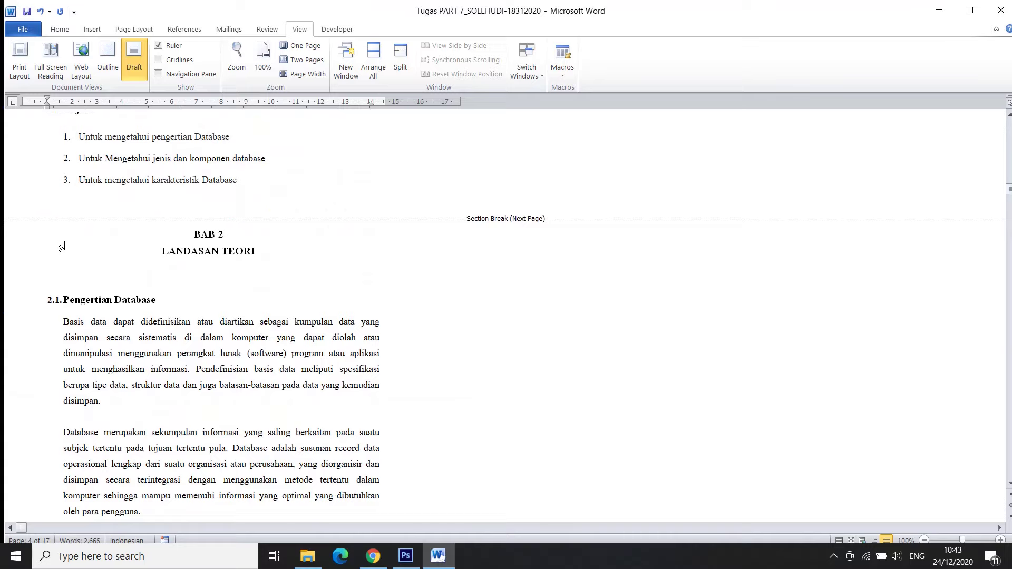
left_click(81, 219)
key("Delete")
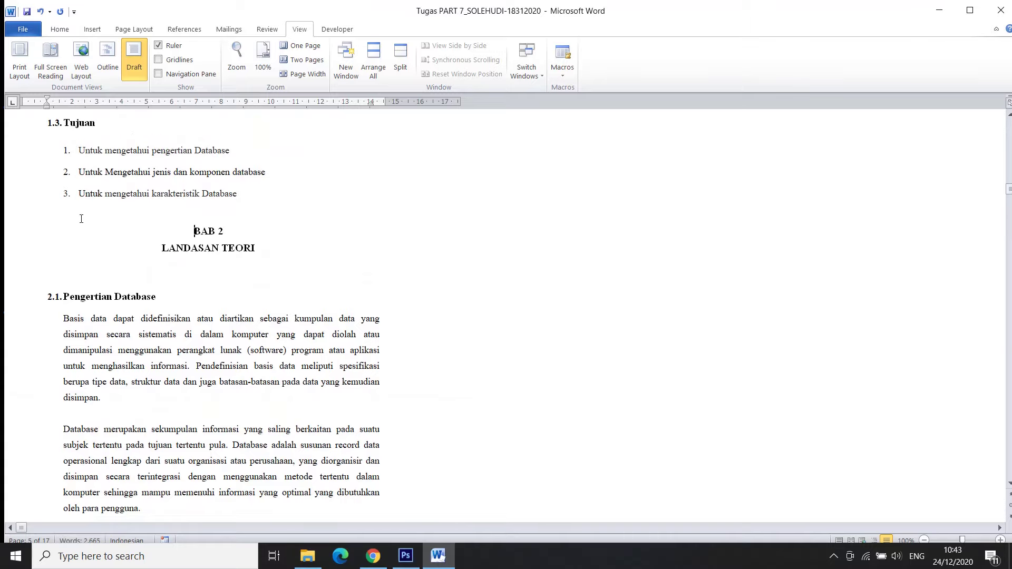
left_click(21, 65)
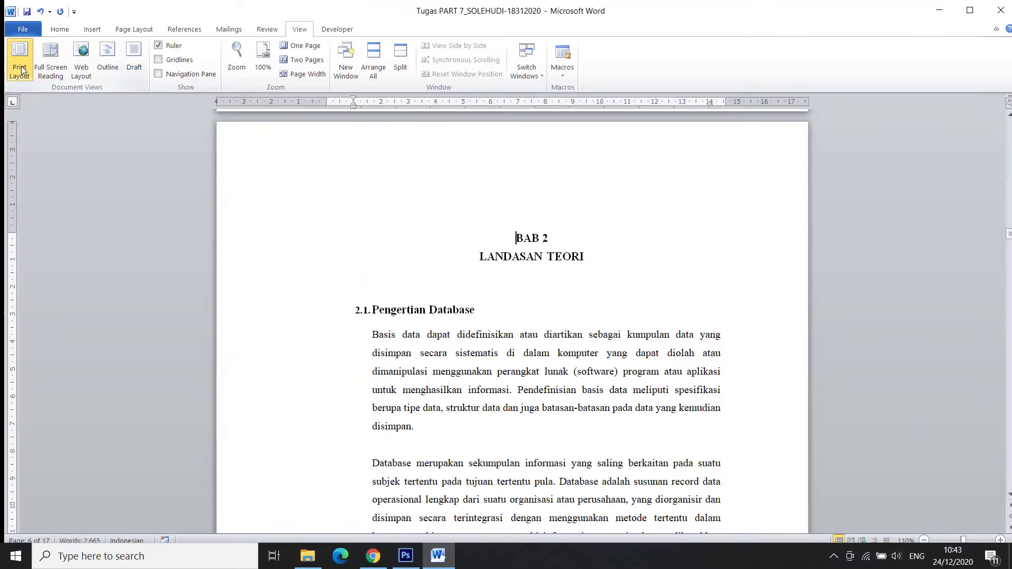
scroll(423, 225, "down", 5)
scroll(424, 225, "up", 5)
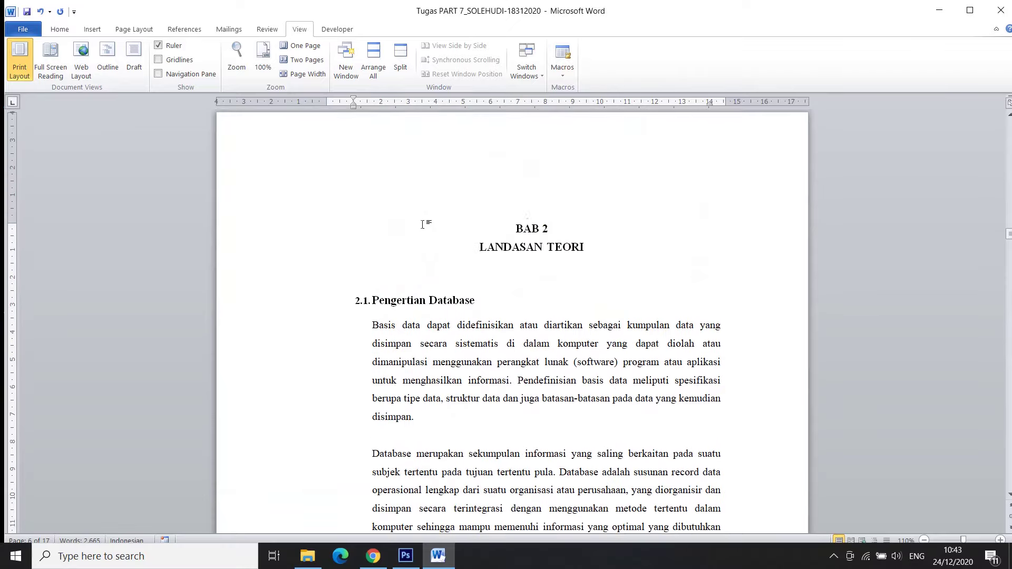
double_click(533, 168)
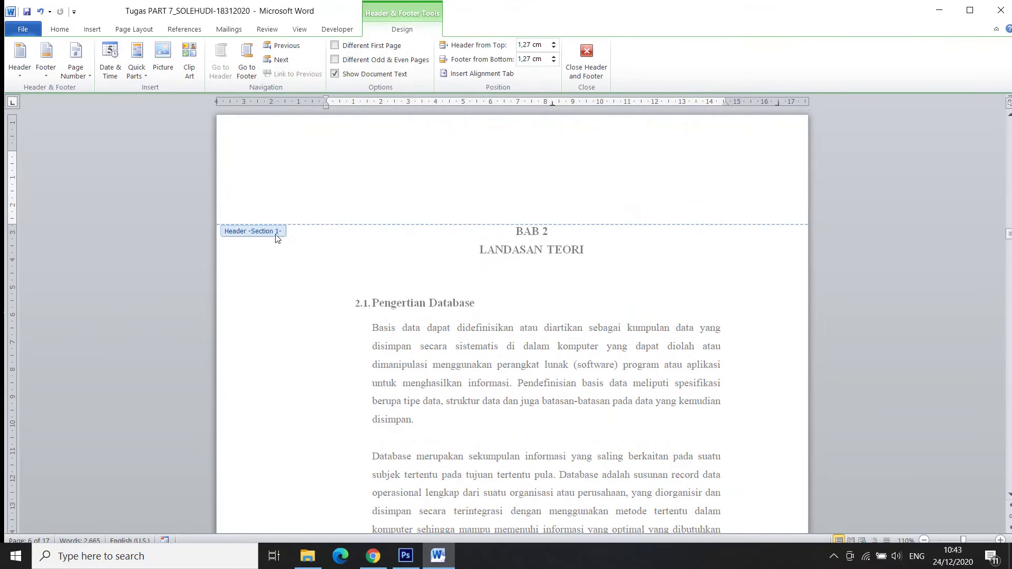
left_click(587, 62)
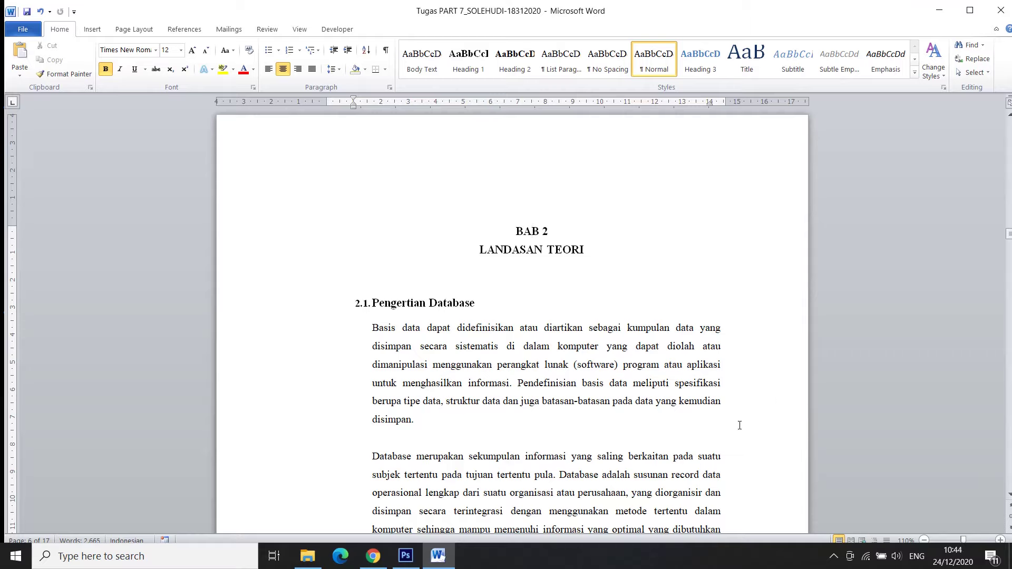
left_click(833, 556)
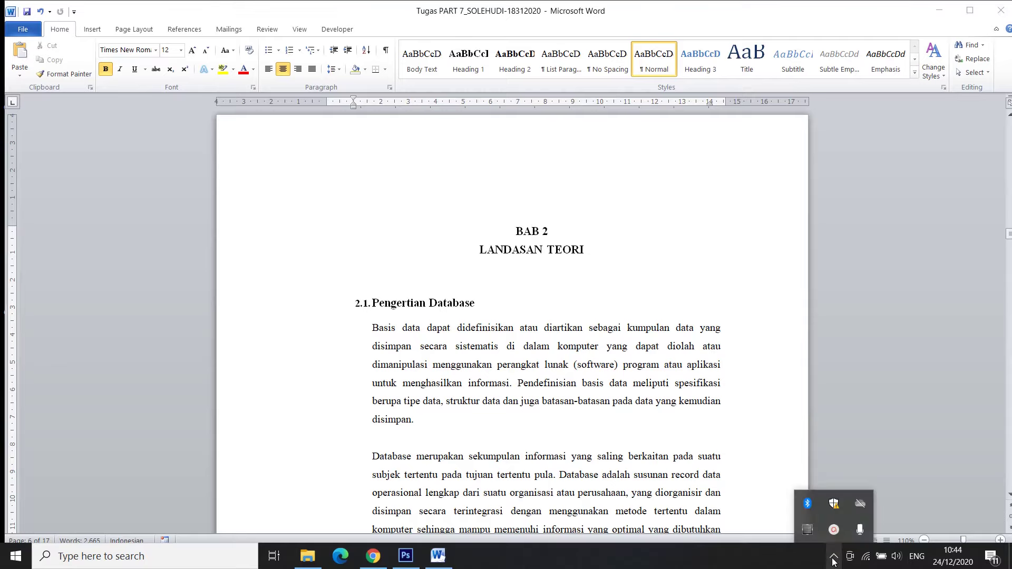
left_click(833, 531)
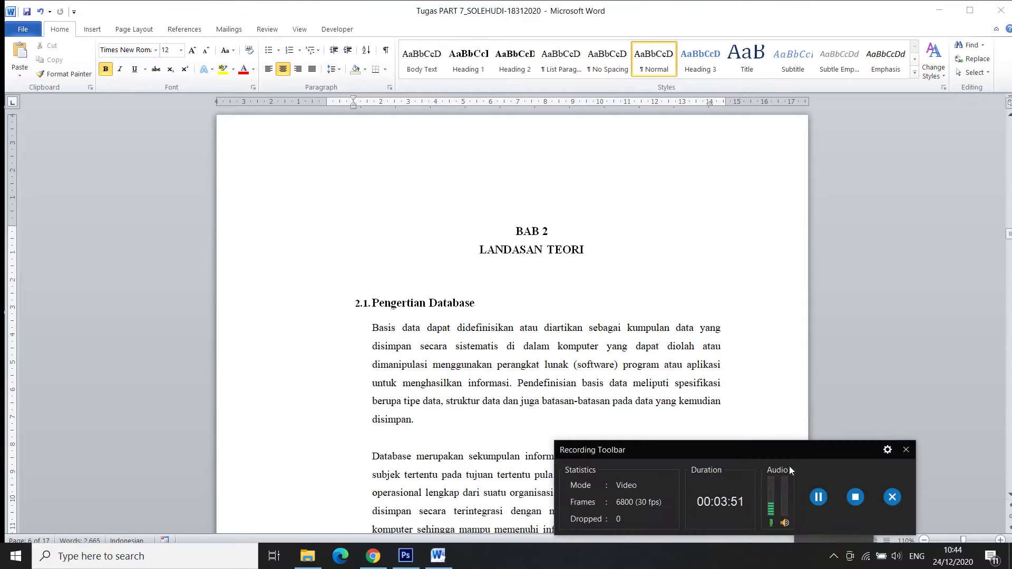